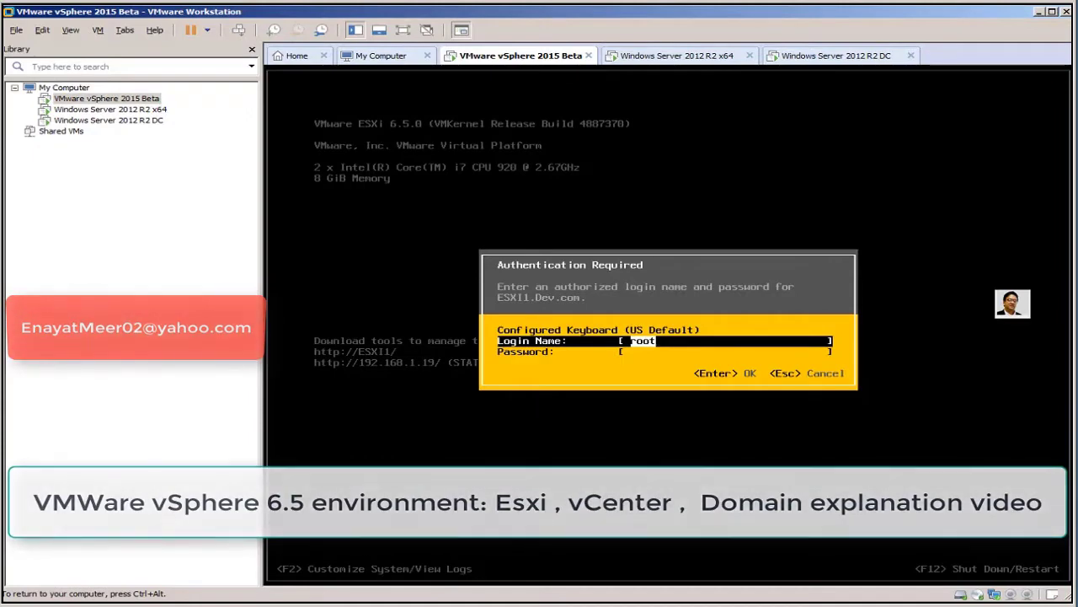
- Log in to the ESXi host's system customization as root by entering the account password
key(Tab)
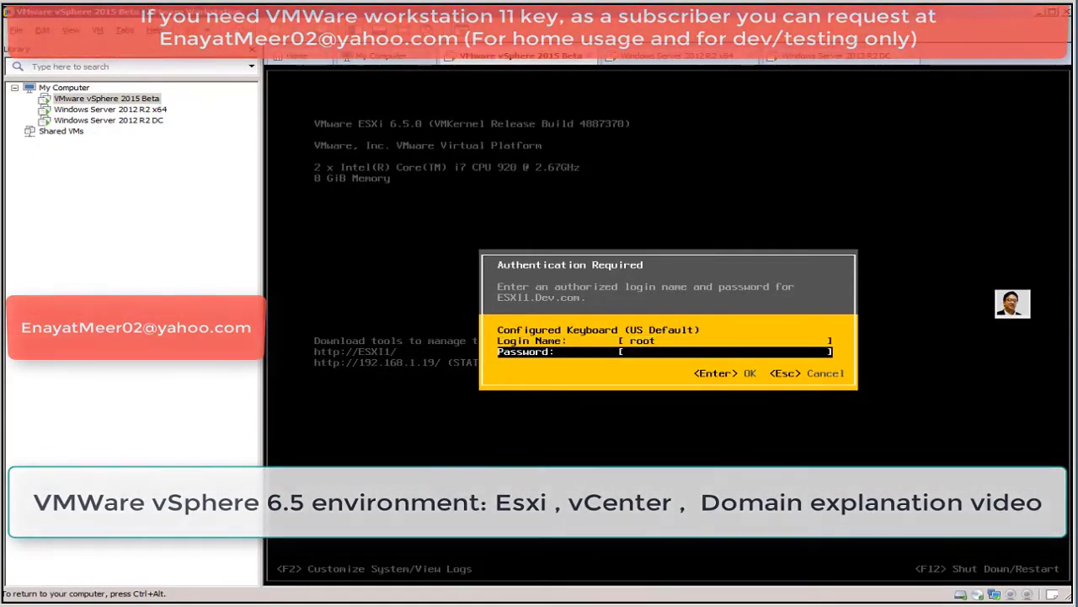
text(*********)
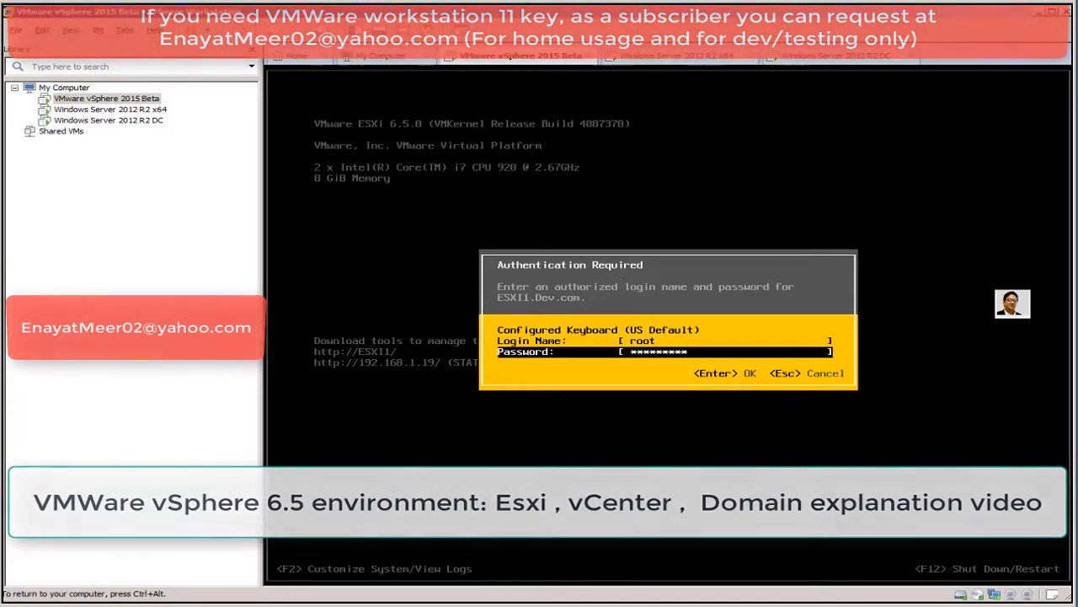
key(Return)
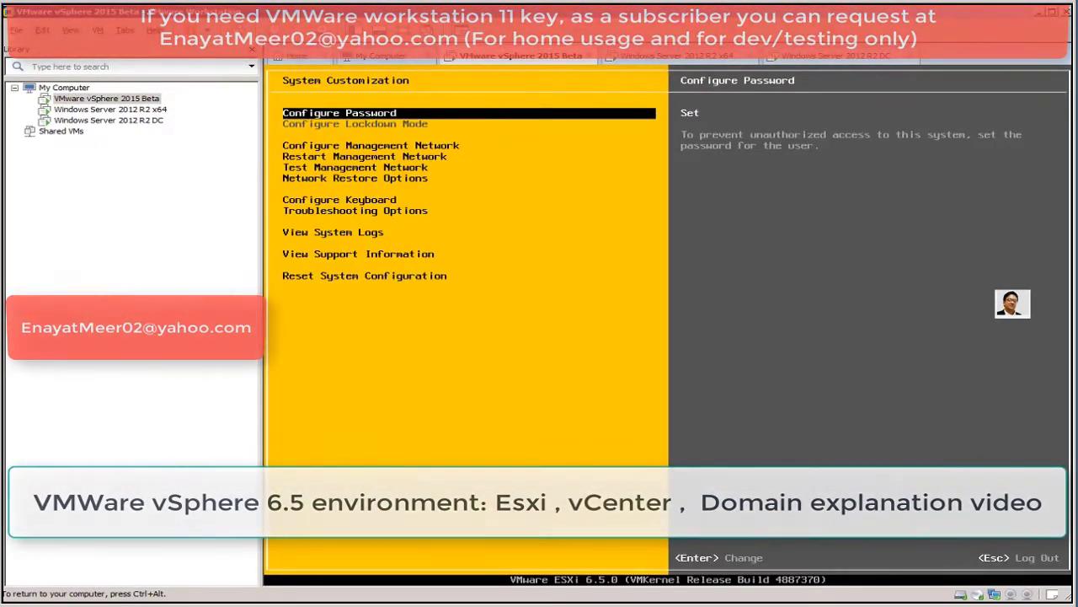
- Review the management network's IPv4 configuration, including the static address, subnet mask and default gateway
key(Down)
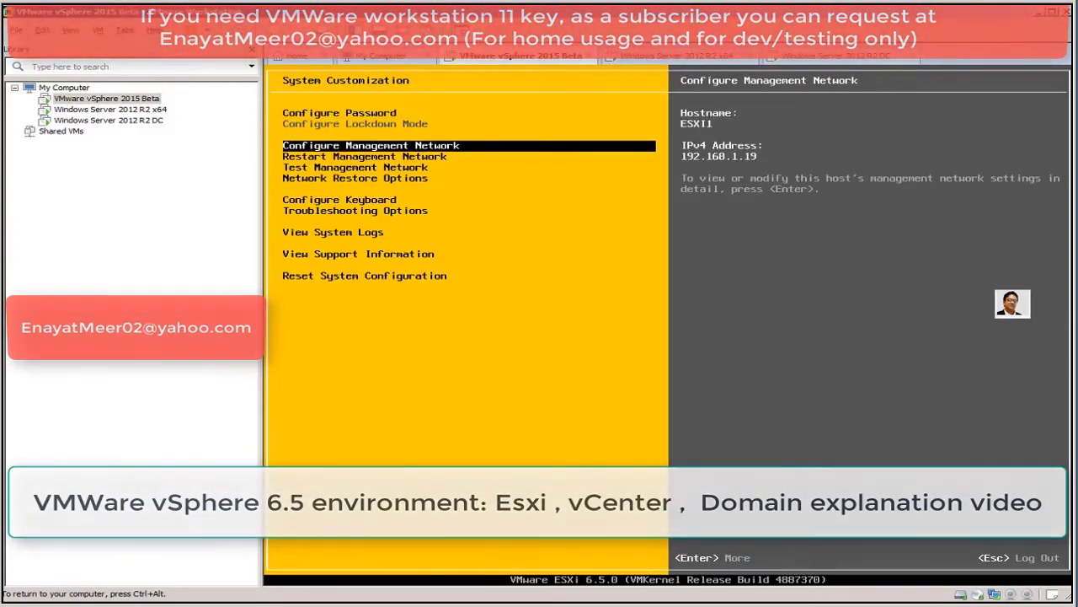
key(Return)
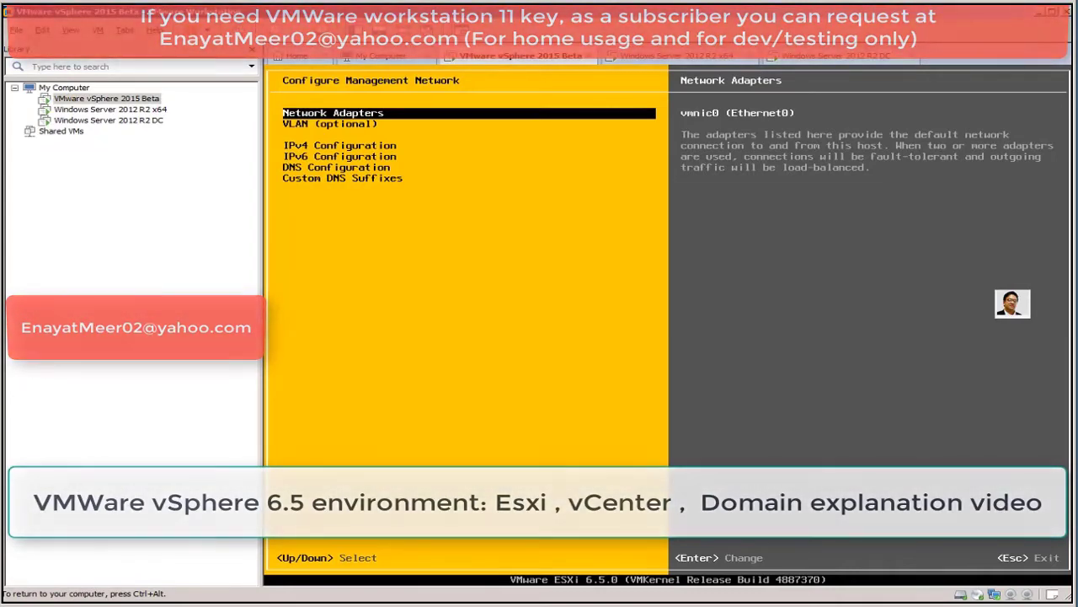
key(Down)
key(Down)
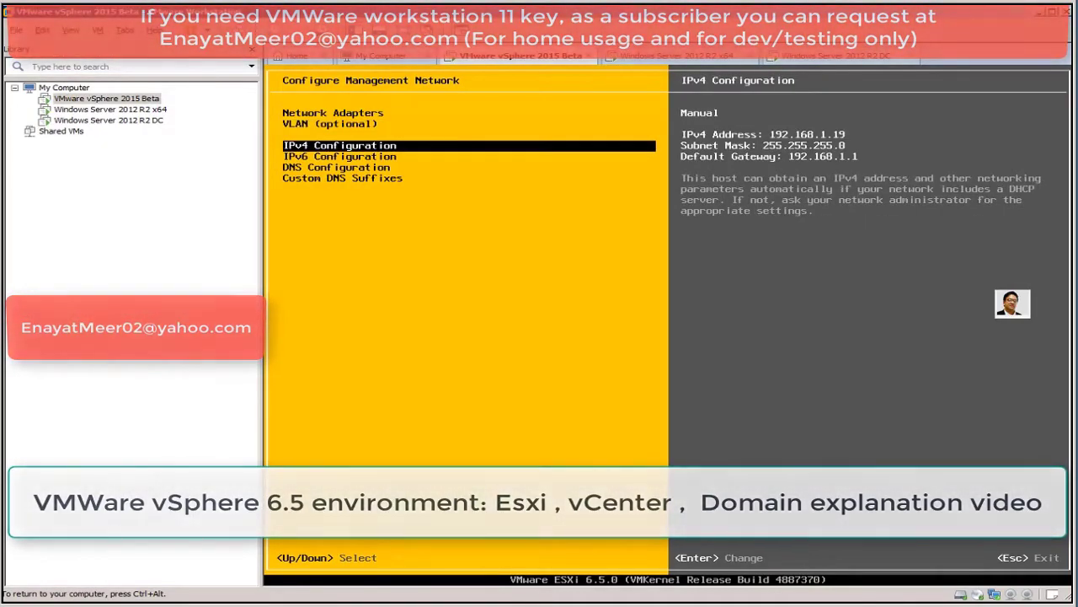
key(Return)
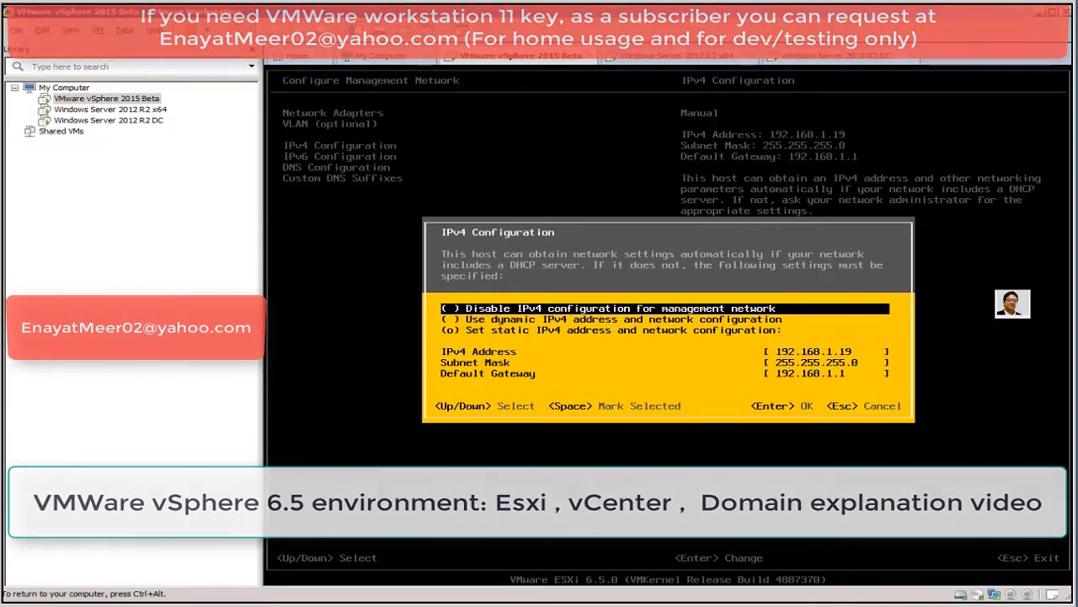
key(Down)
key(Down)
key(Down)
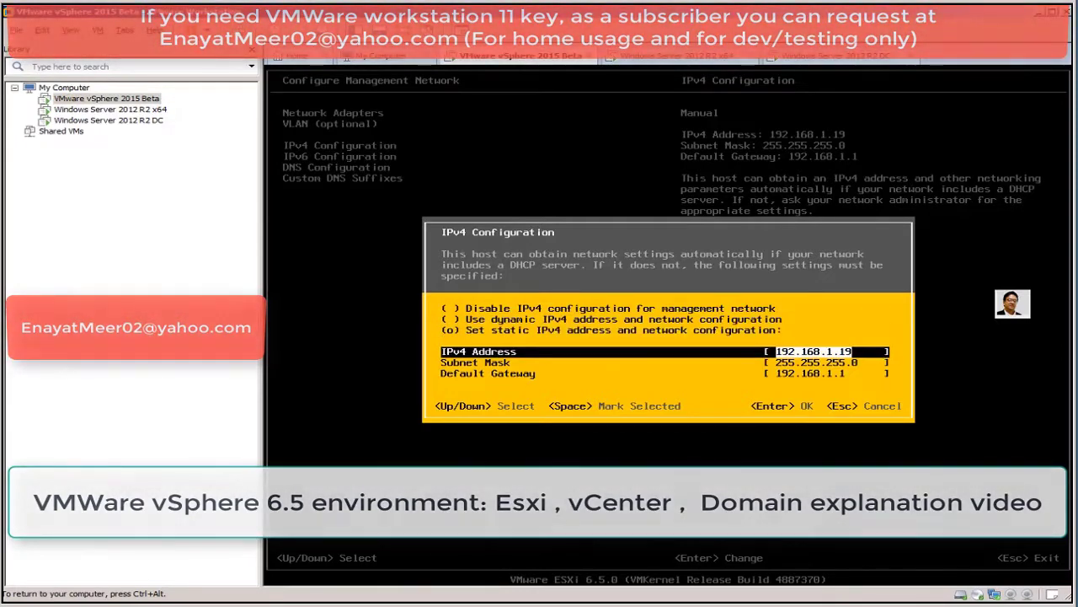
key(Down)
key(Down)
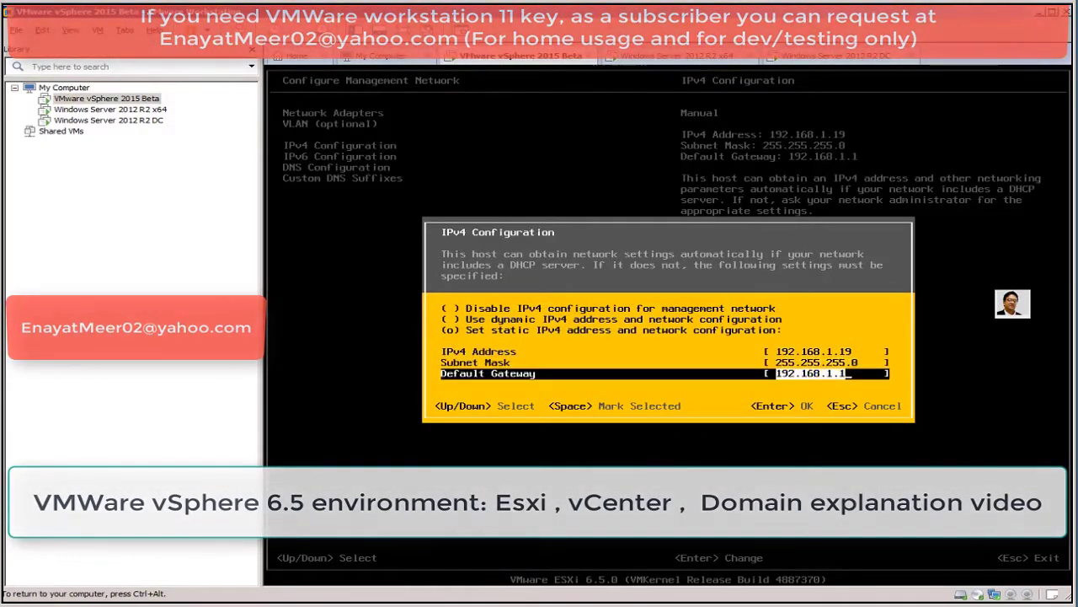
key(Return)
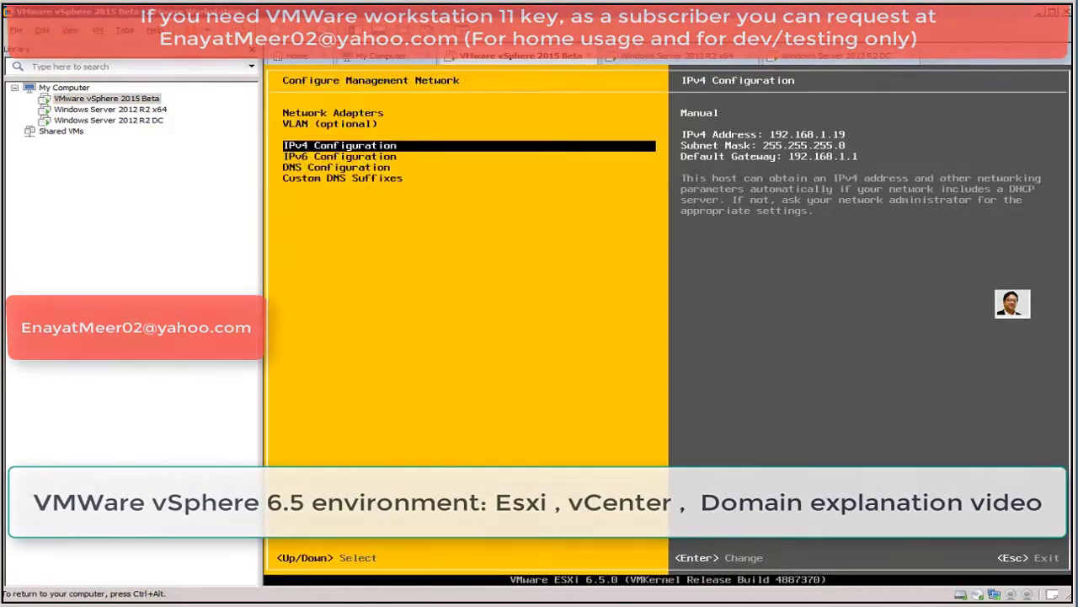
- Review the management network's DNS configuration and custom DNS suffixes, and return to System Customization
key(Down)
key(Down)
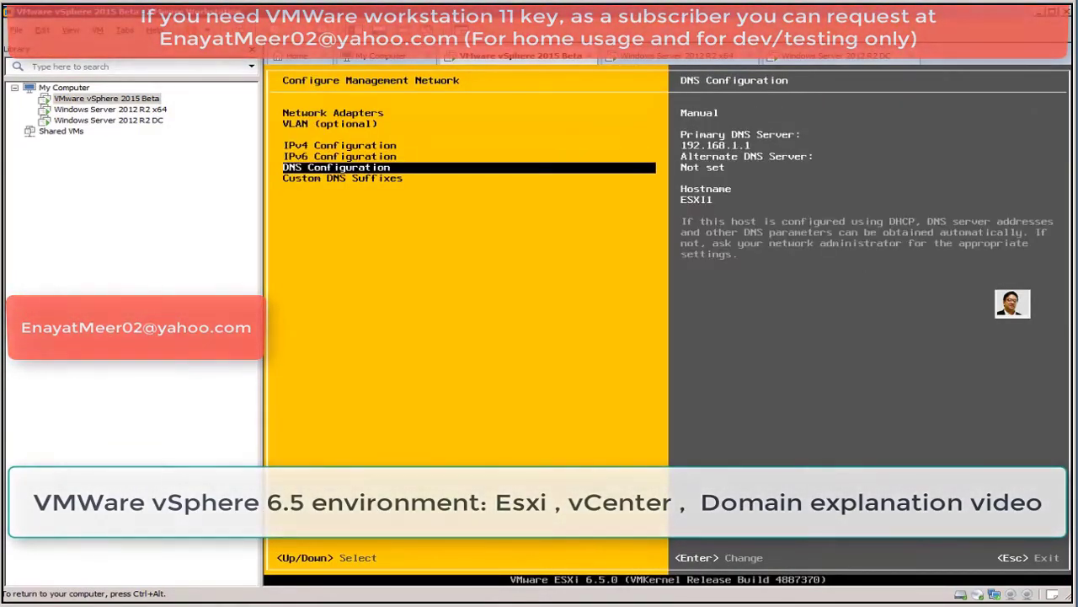
key(Return)
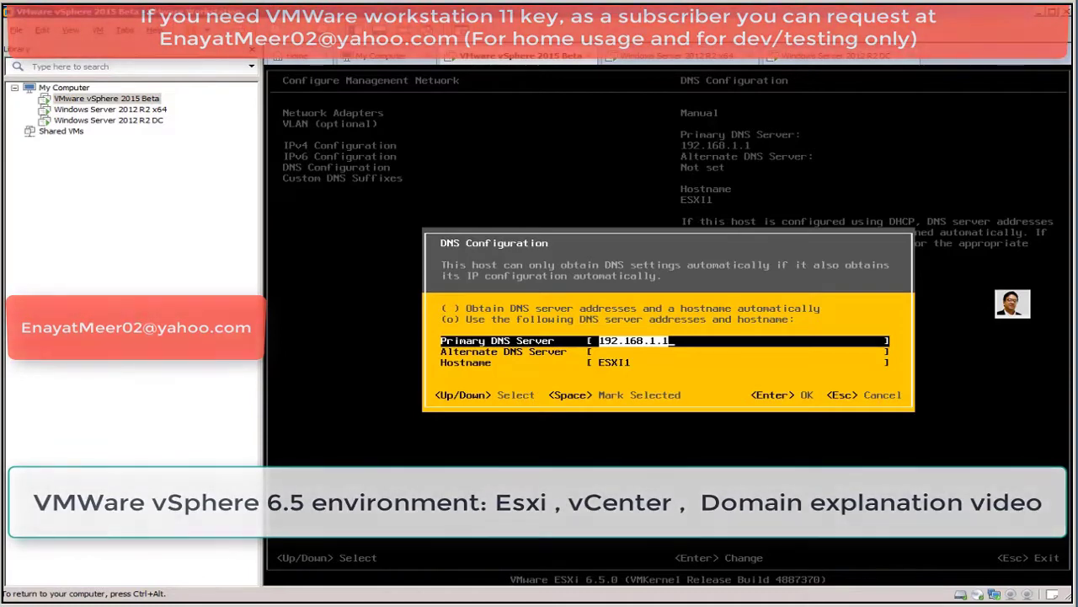
key(Return)
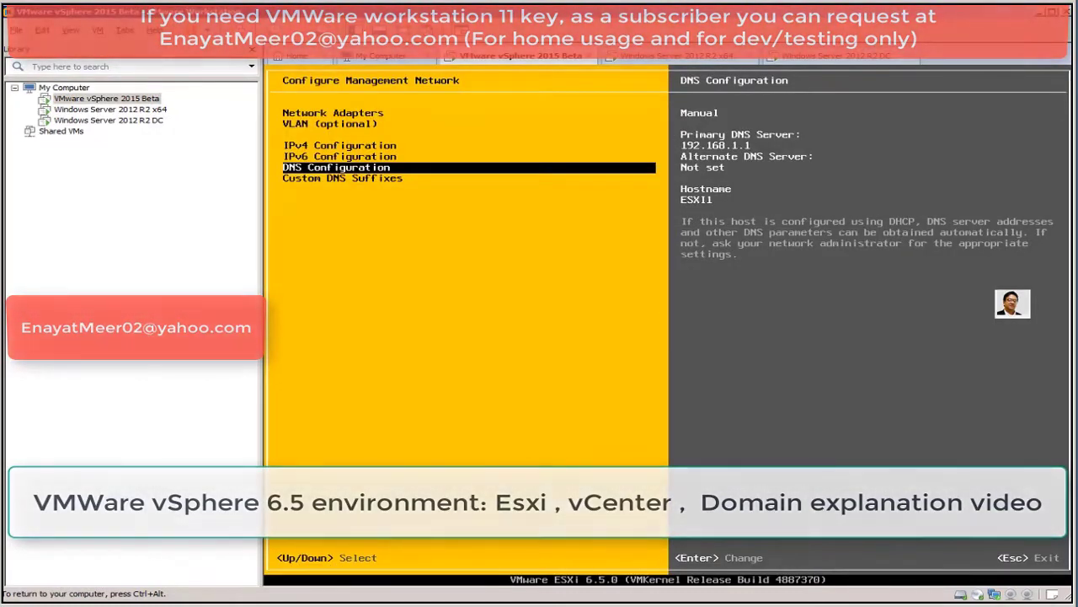
key(Down)
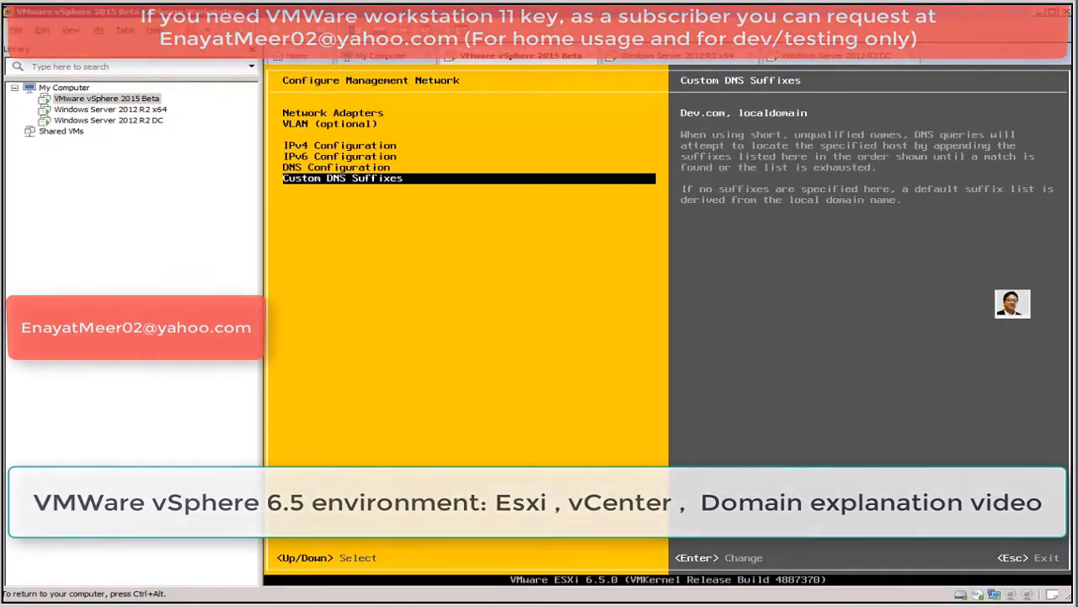
key(Return)
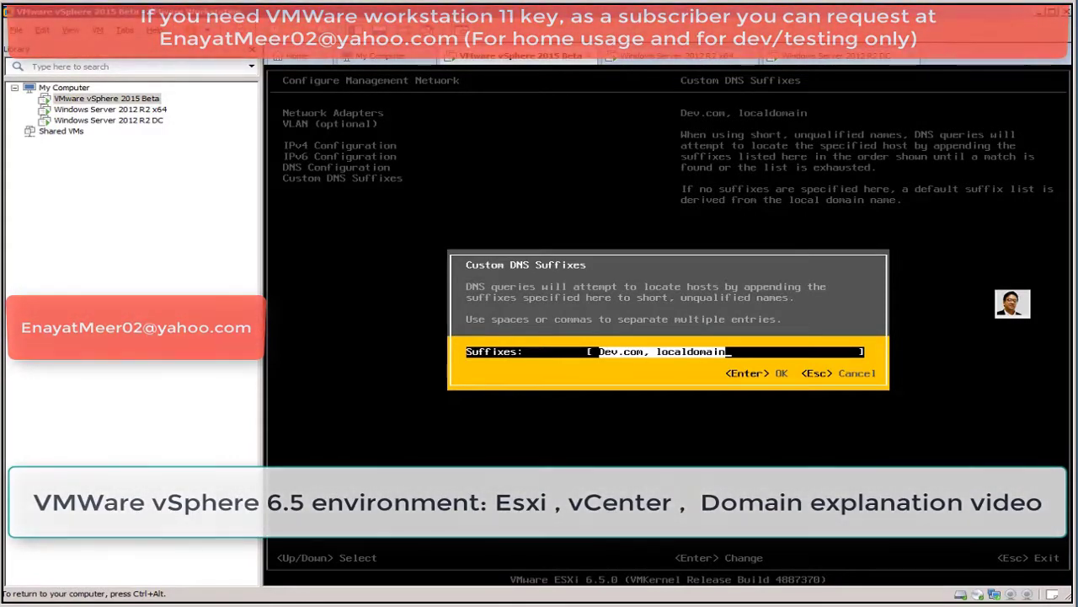
key(Return)
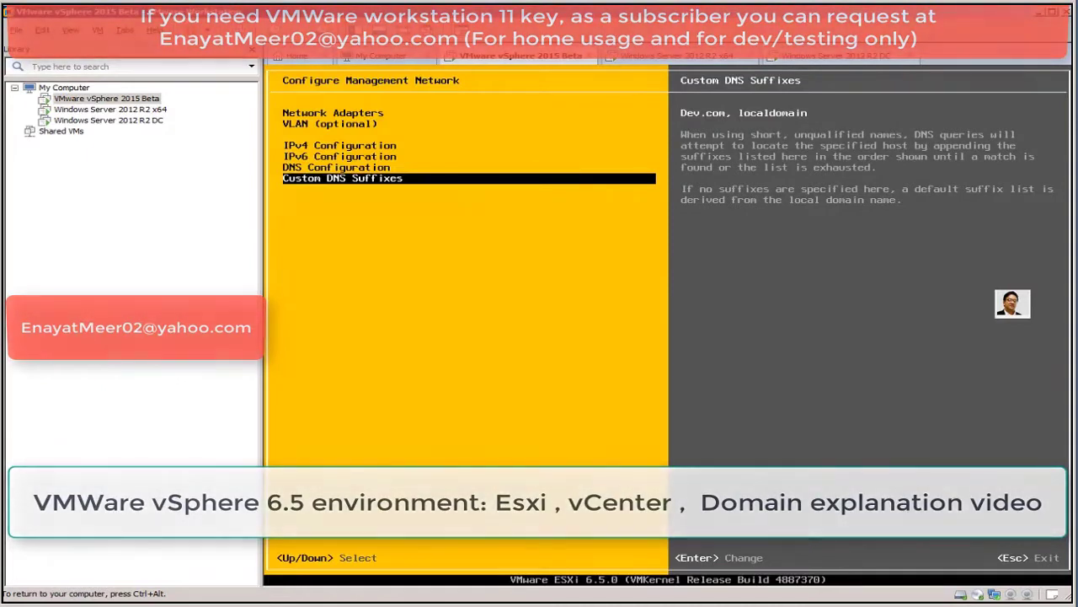
key(Escape)
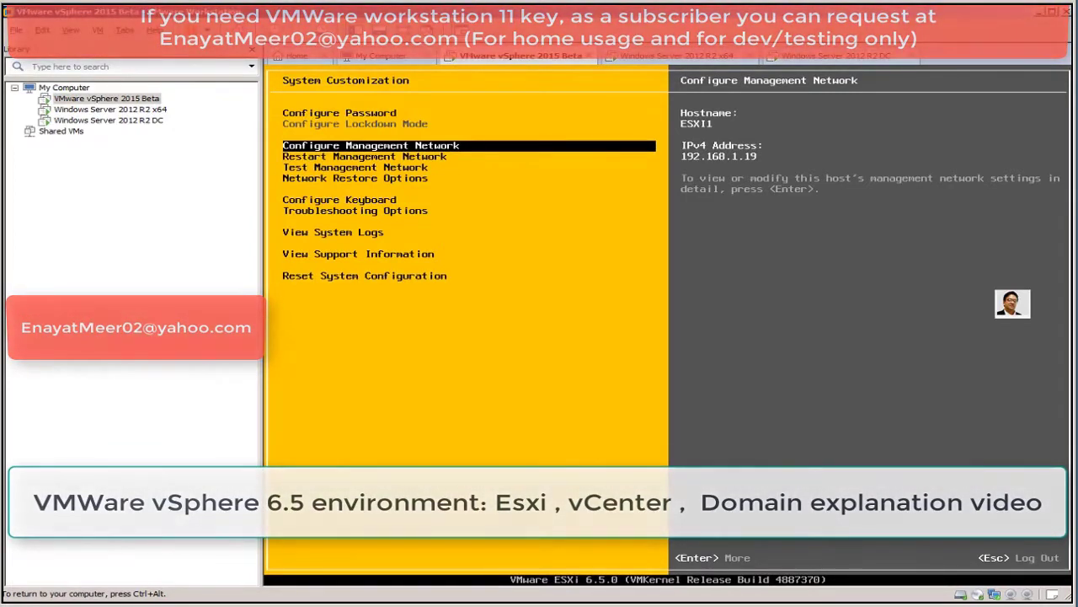
- Review the VMware vSphere 2015 Beta machine's hardware settings for memory, processors, hard disk, CD/DVD and network adapter
key(ctrl+alt)
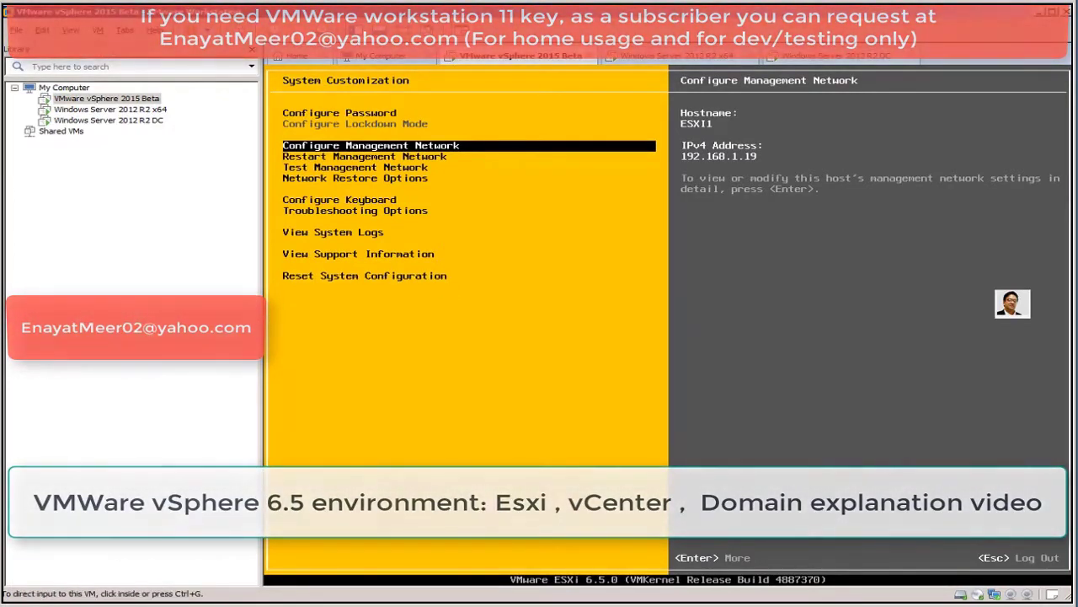
right_click(99, 98)
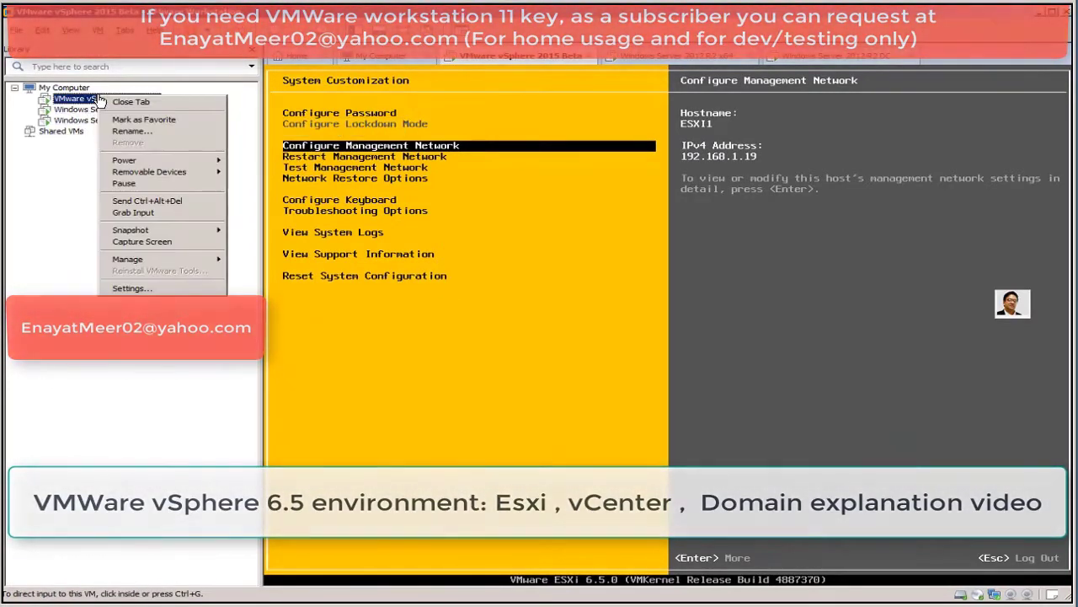
click(157, 289)
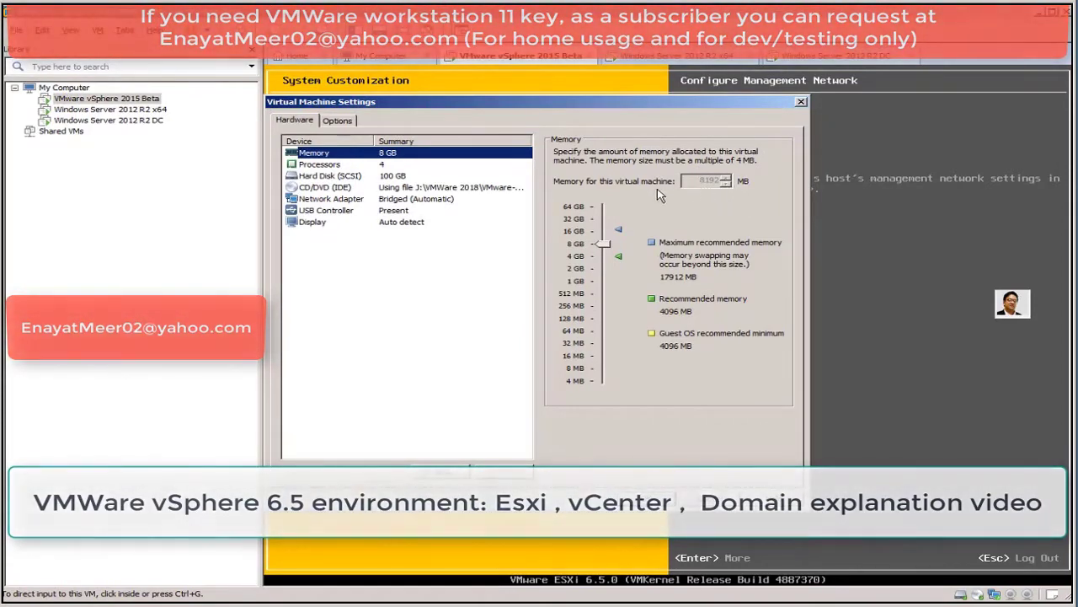
click(325, 166)
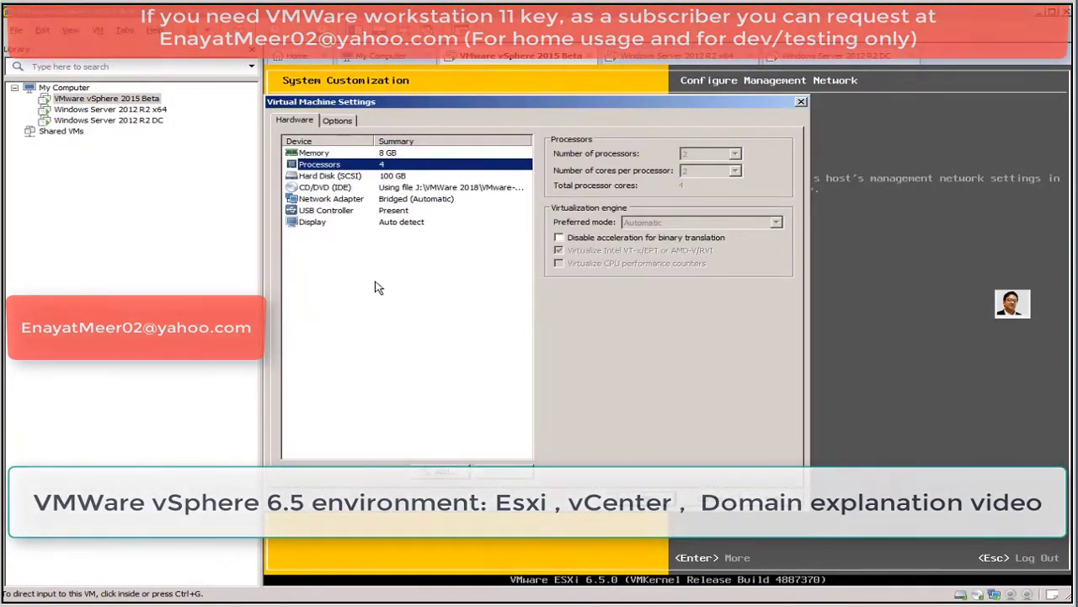
click(327, 176)
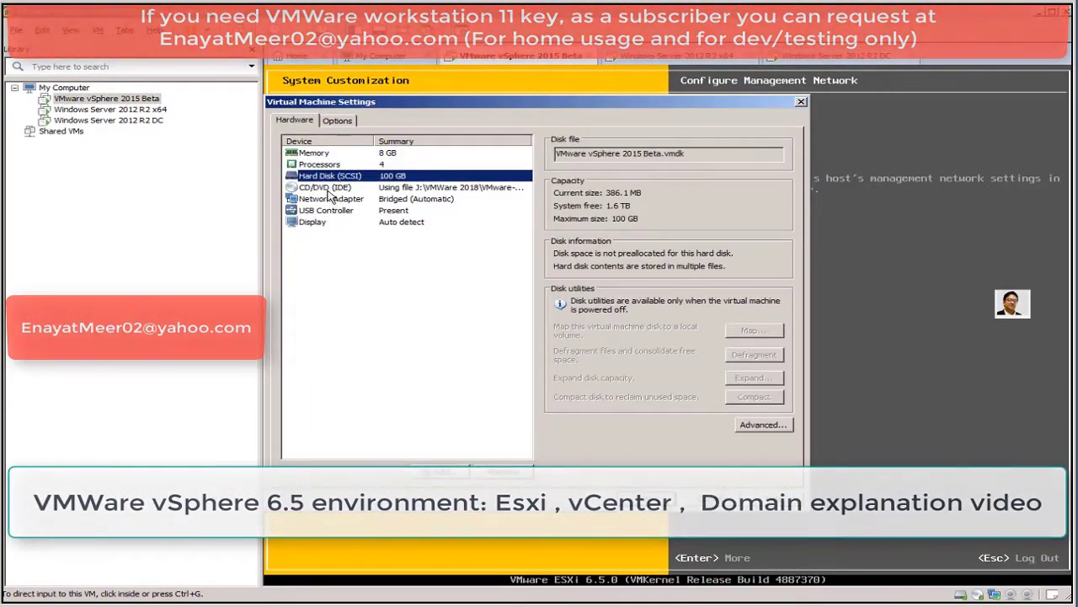
click(330, 188)
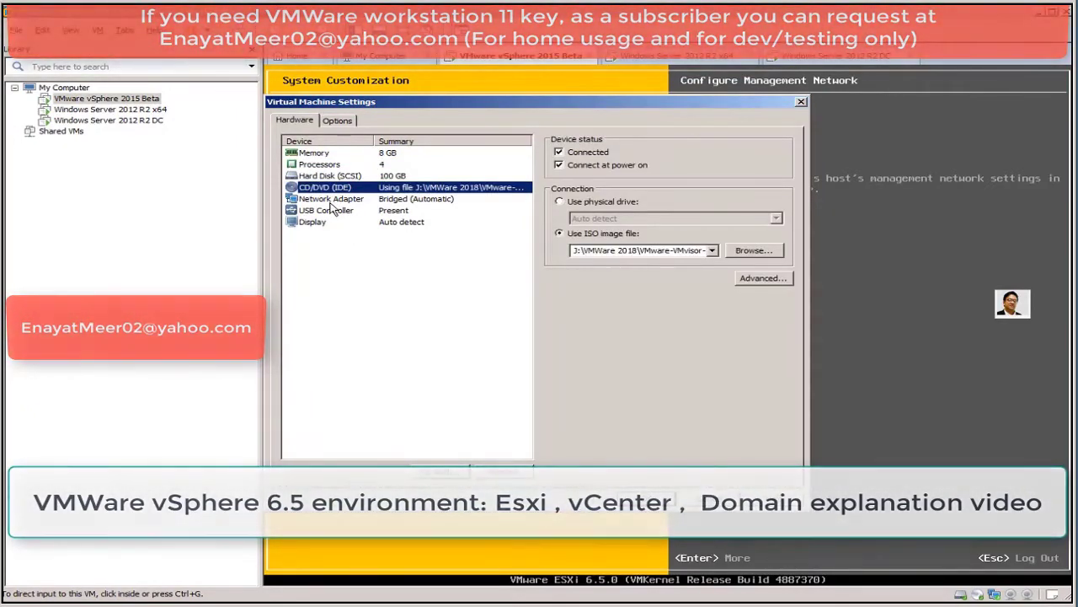
click(331, 202)
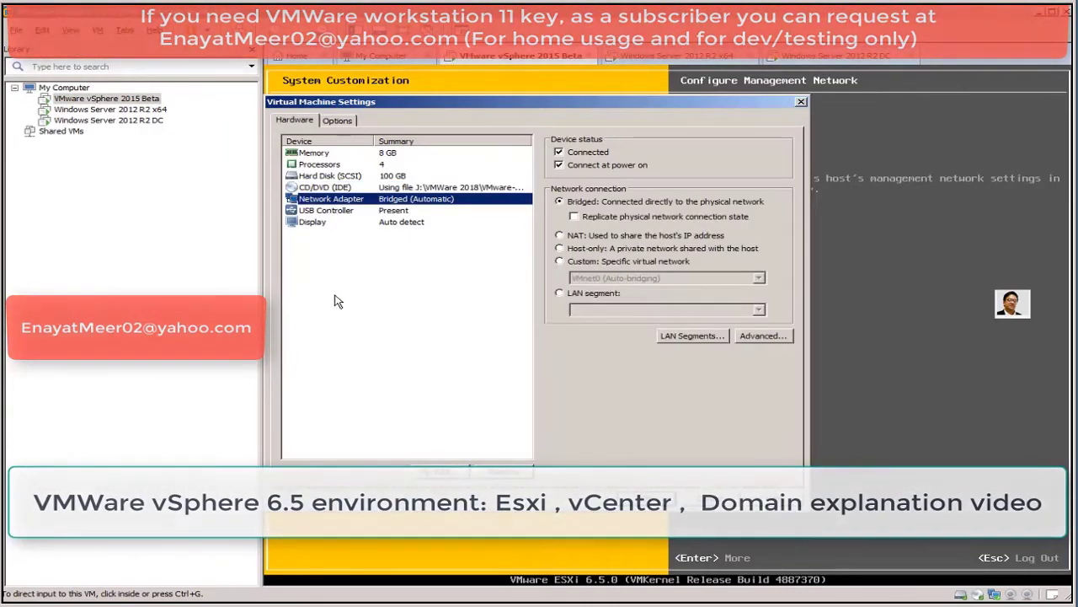
- Remove the USB controller from the VMware vSphere 2015 Beta machine and save the hardware settings
click(328, 212)
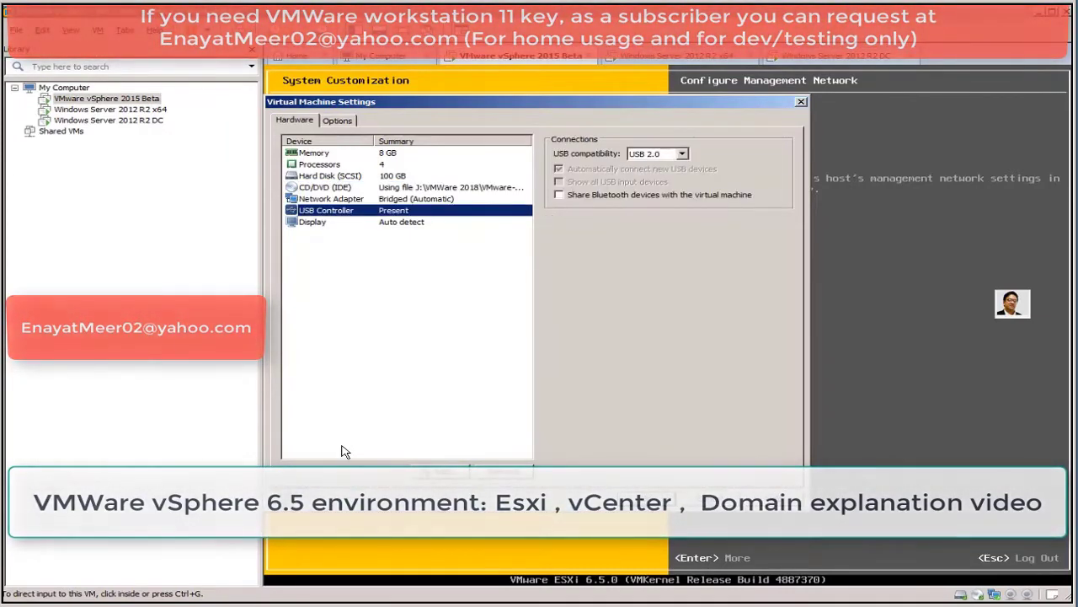
click(681, 153)
click(683, 257)
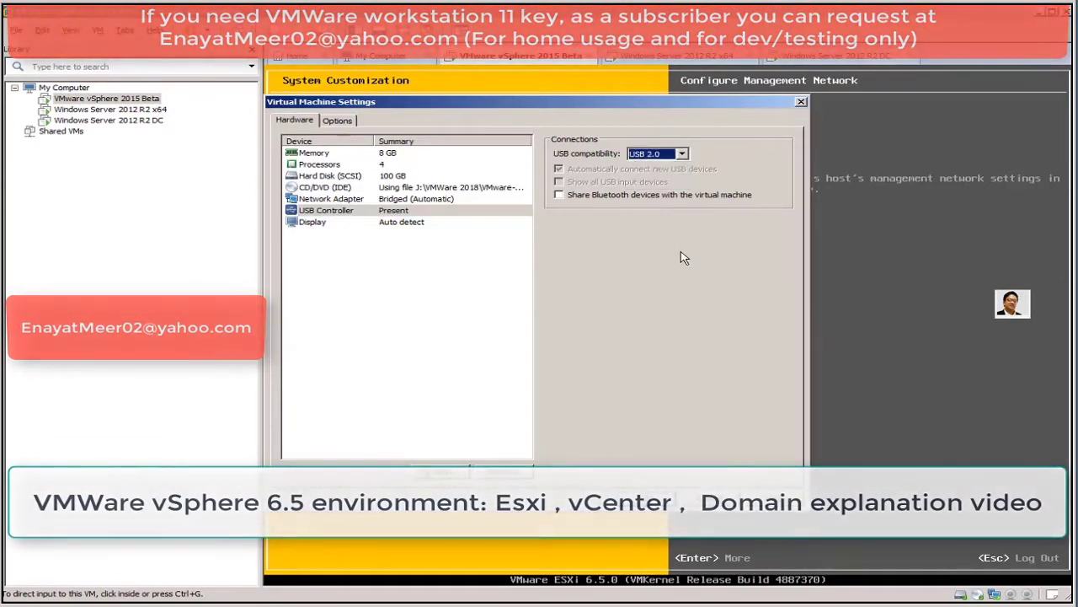
click(504, 471)
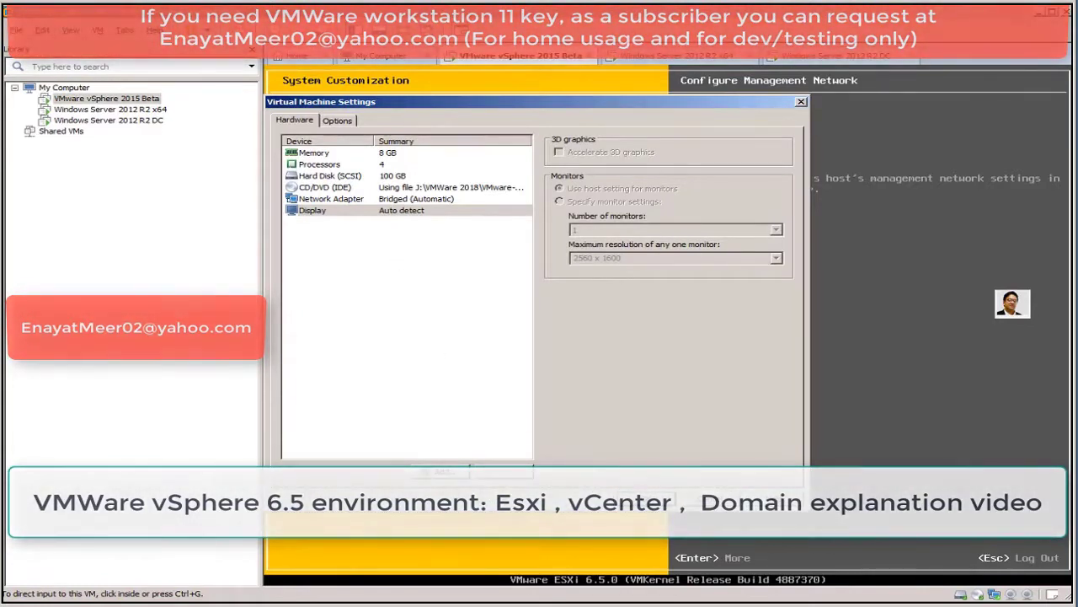
click(646, 499)
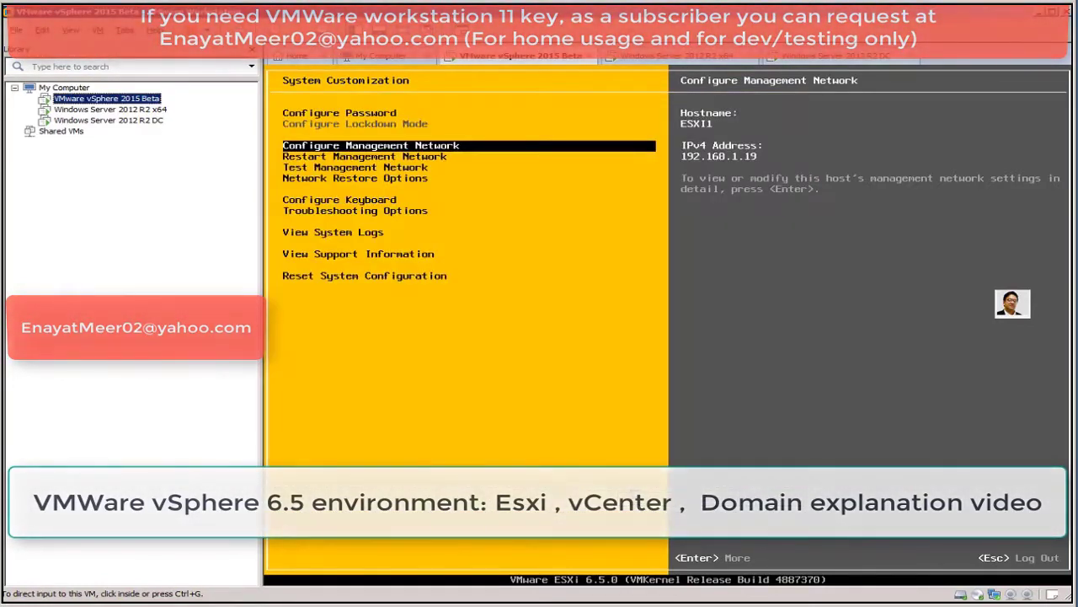
- Check the local server properties on the Windows Server 2012 R2 x64 and Windows Server 2012 R2 DC machines
click(120, 116)
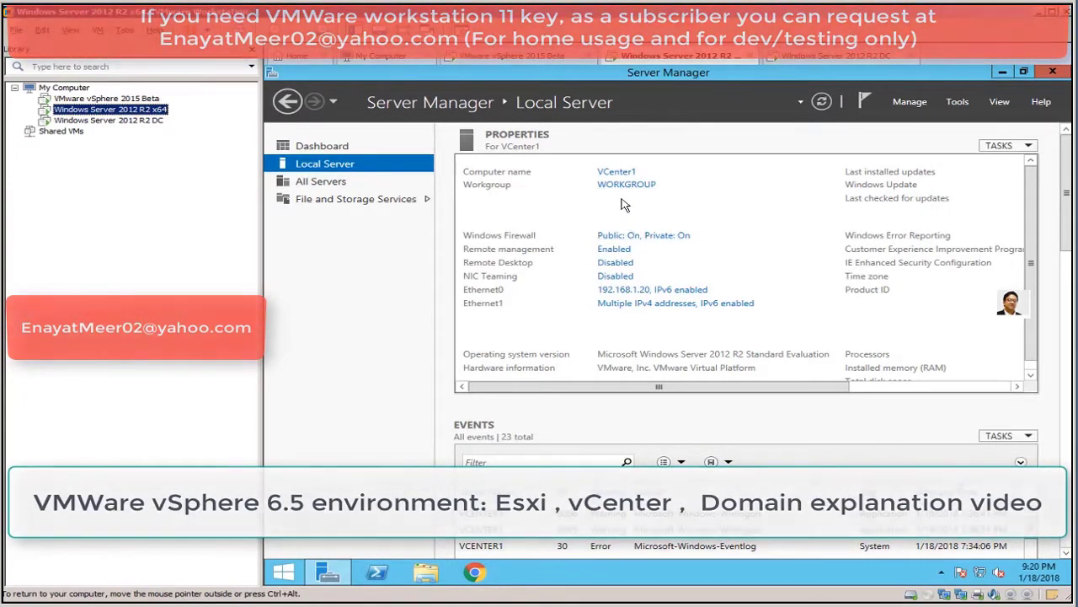
click(115, 122)
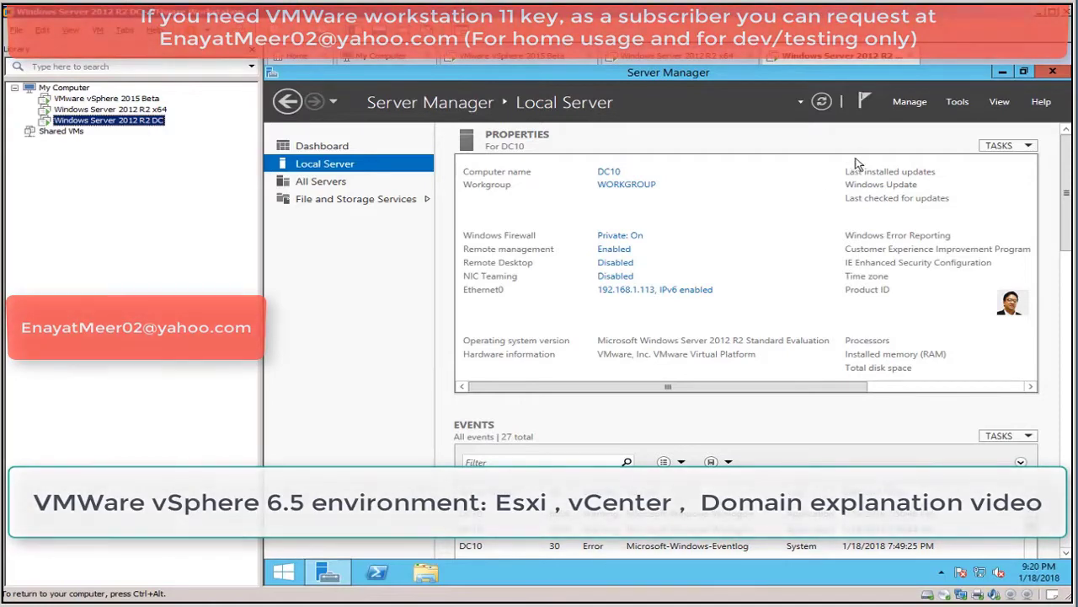
- Start adding roles and features to DC10 with a role-based or feature-based installation and the preselected destination server
click(319, 150)
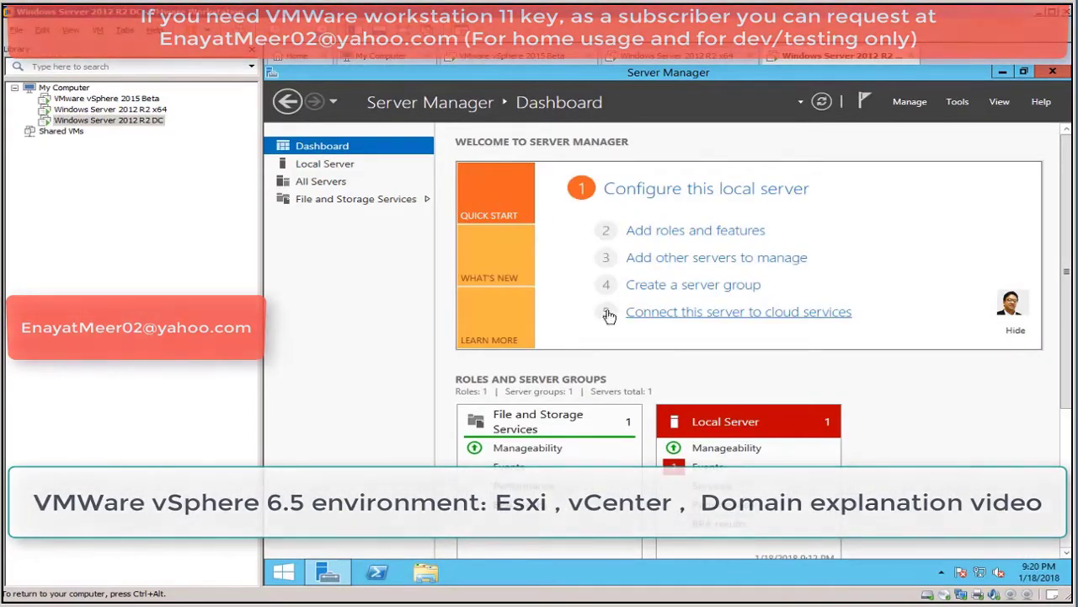
click(680, 231)
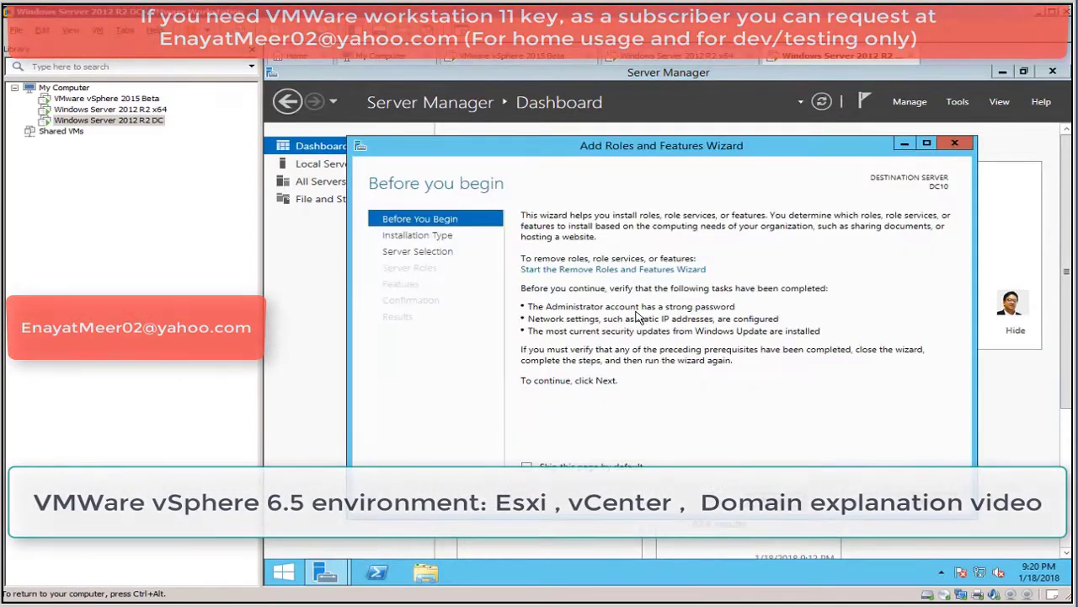
click(777, 501)
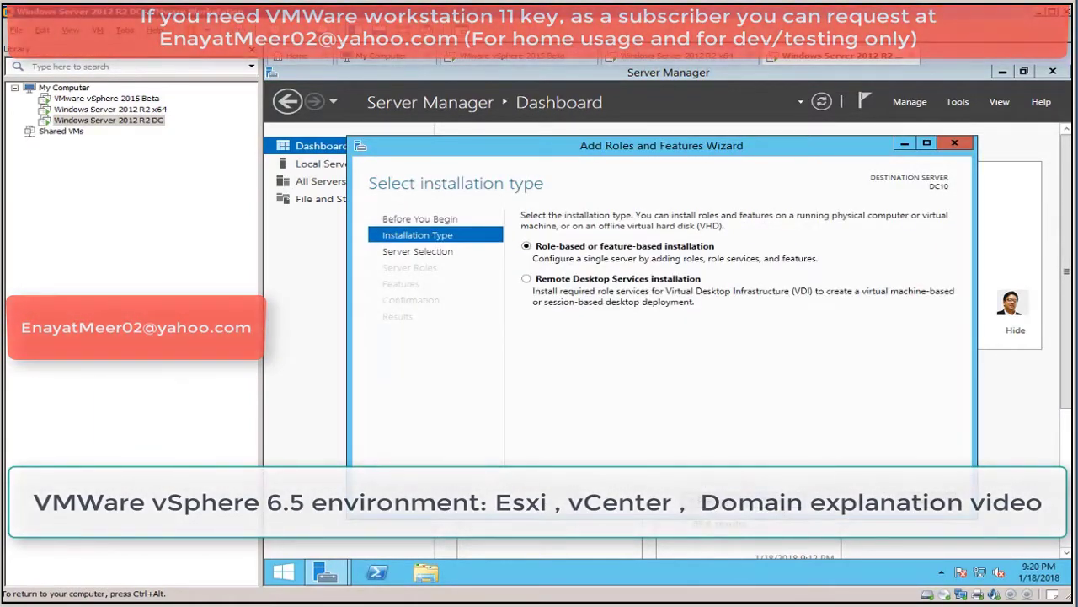
click(776, 501)
click(776, 500)
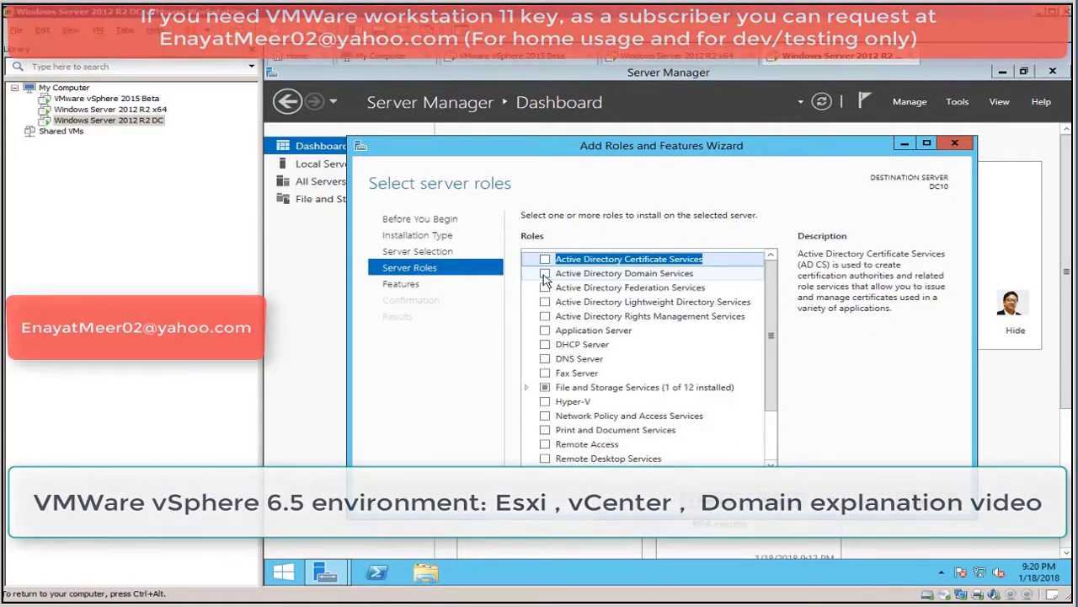
- Select the Active Directory Domain Services role with its required features and management tools, and start the installation on DC10
click(545, 274)
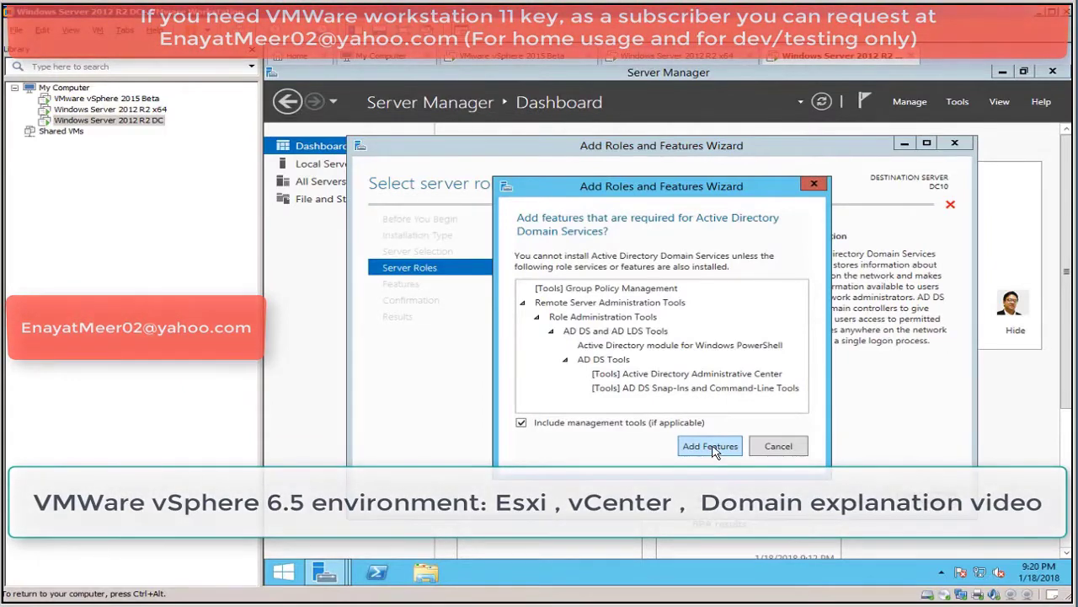
click(710, 446)
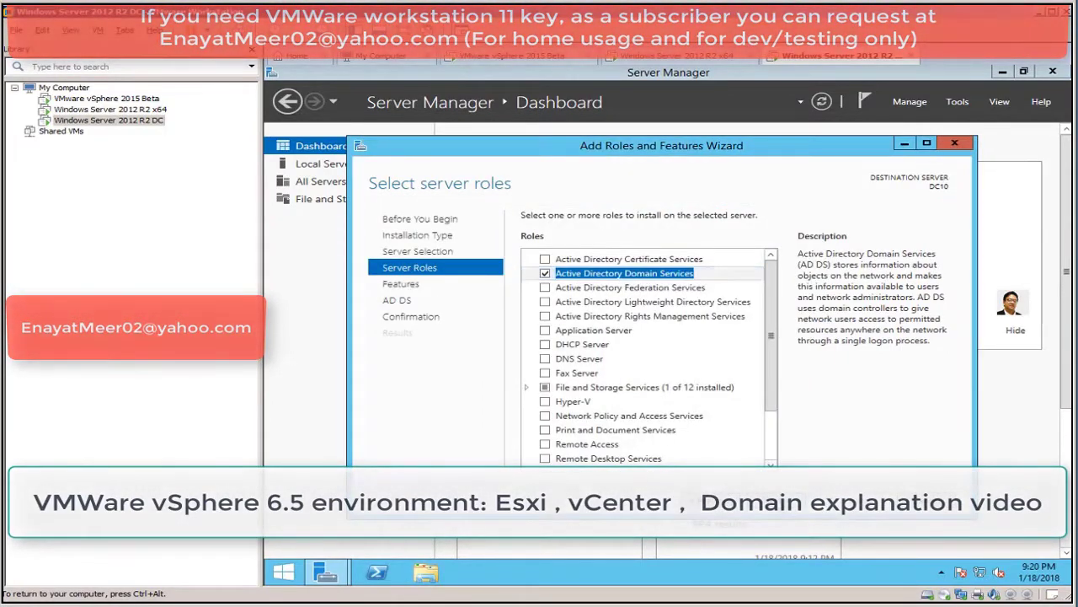
click(781, 503)
click(782, 503)
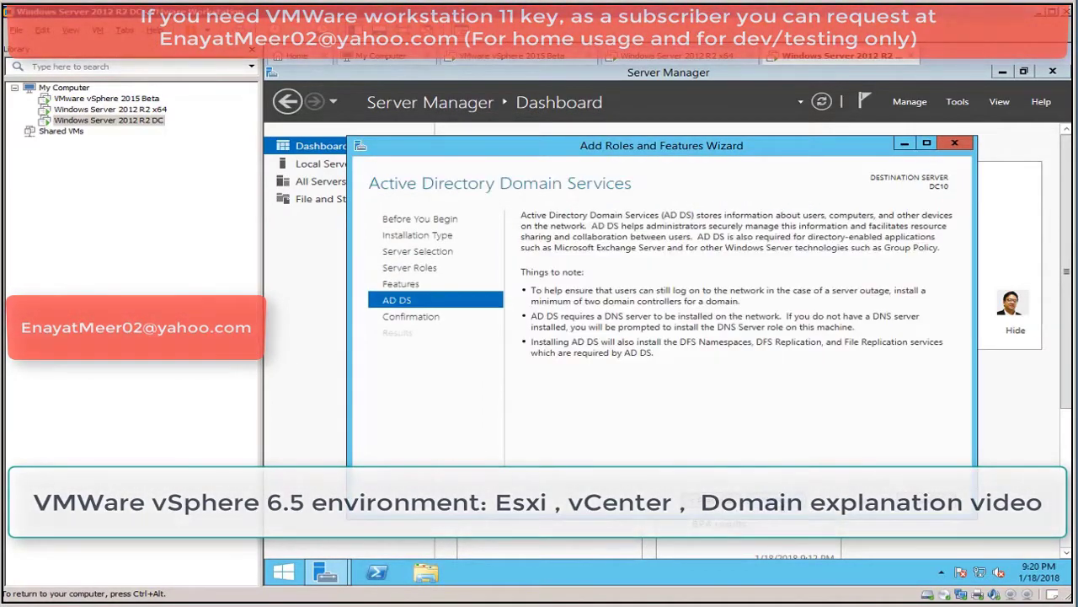
click(782, 502)
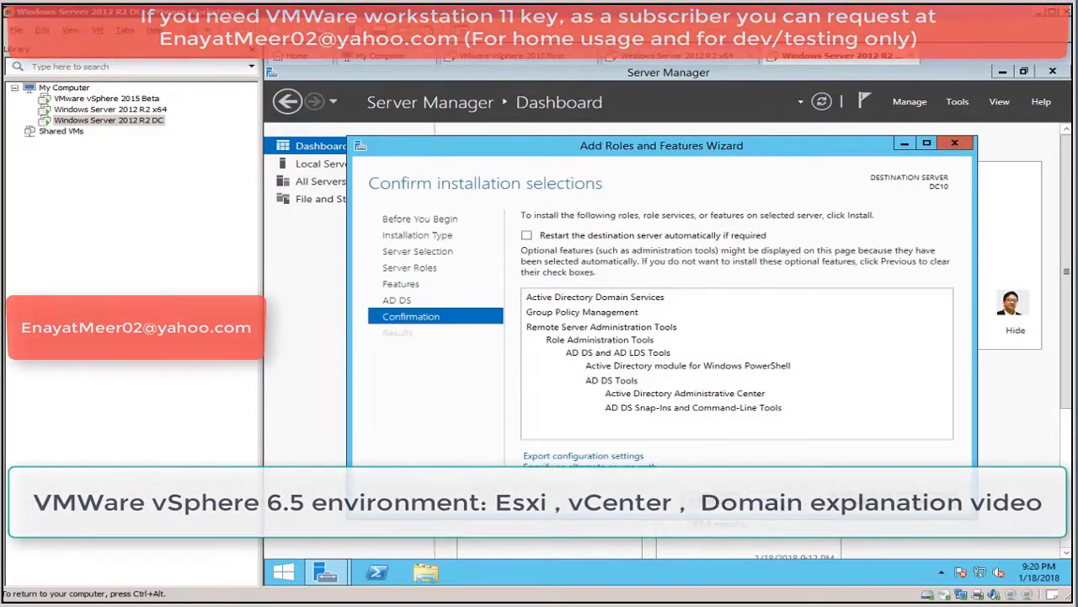
click(848, 489)
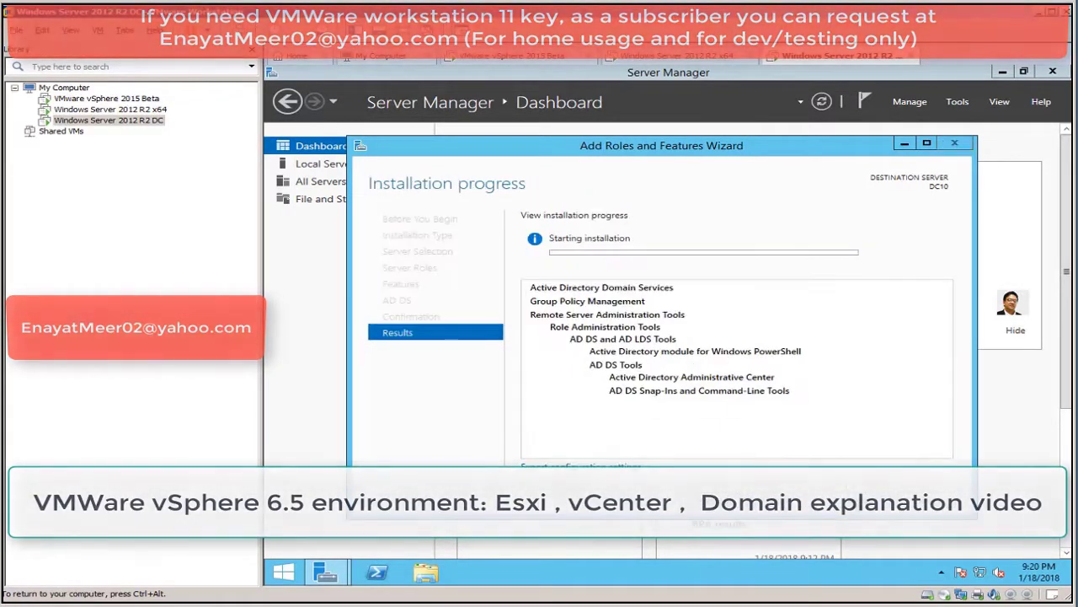
- On the Windows Server 2012 R2 x64 machine, start a role-based or feature-based installation and proceed to feature selection without adding roles
click(111, 108)
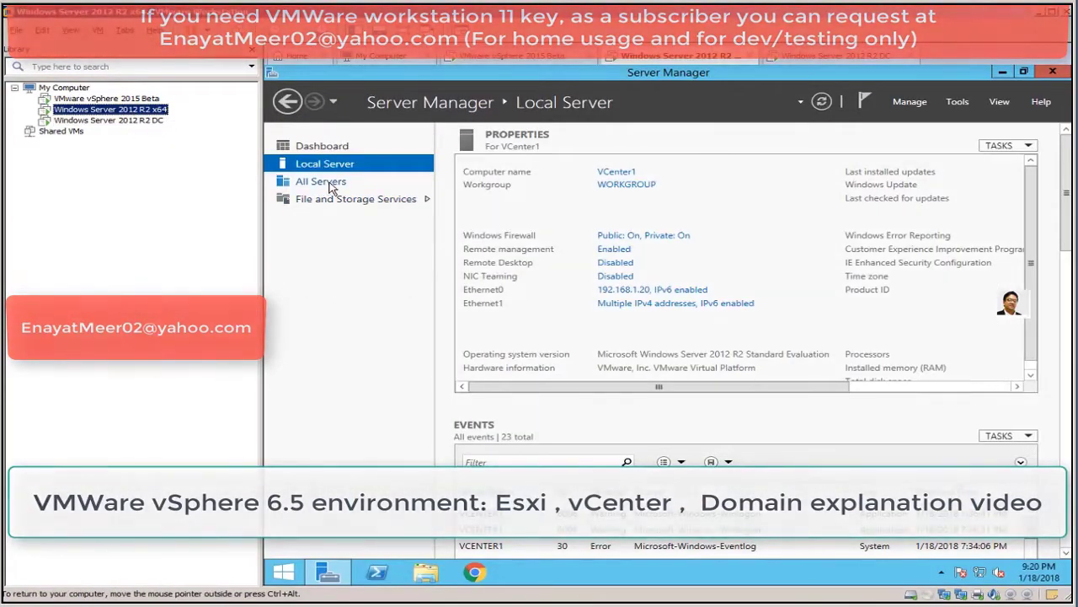
click(337, 148)
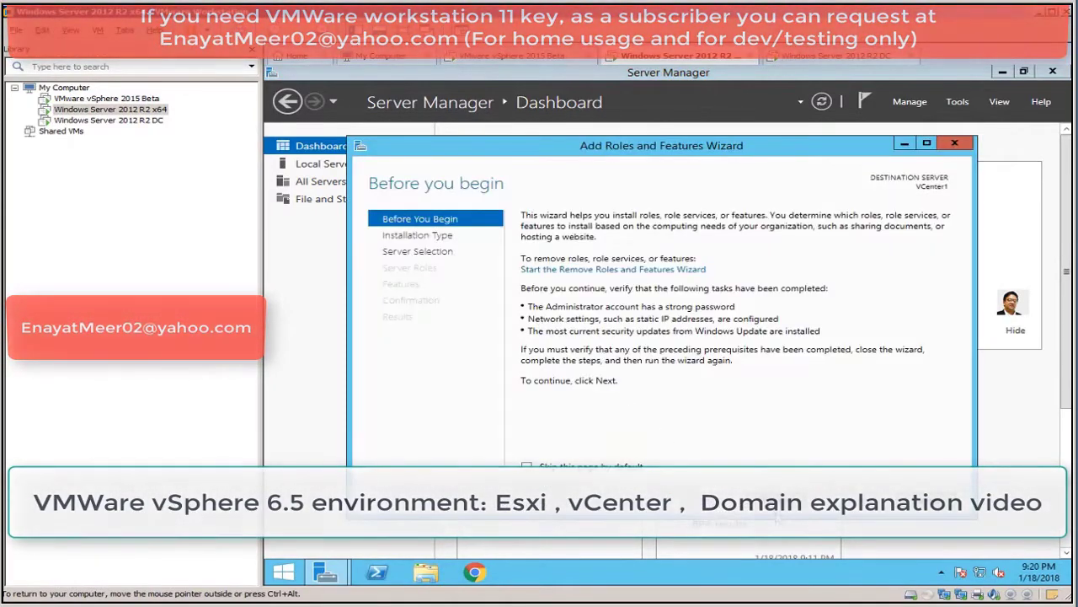
click(775, 500)
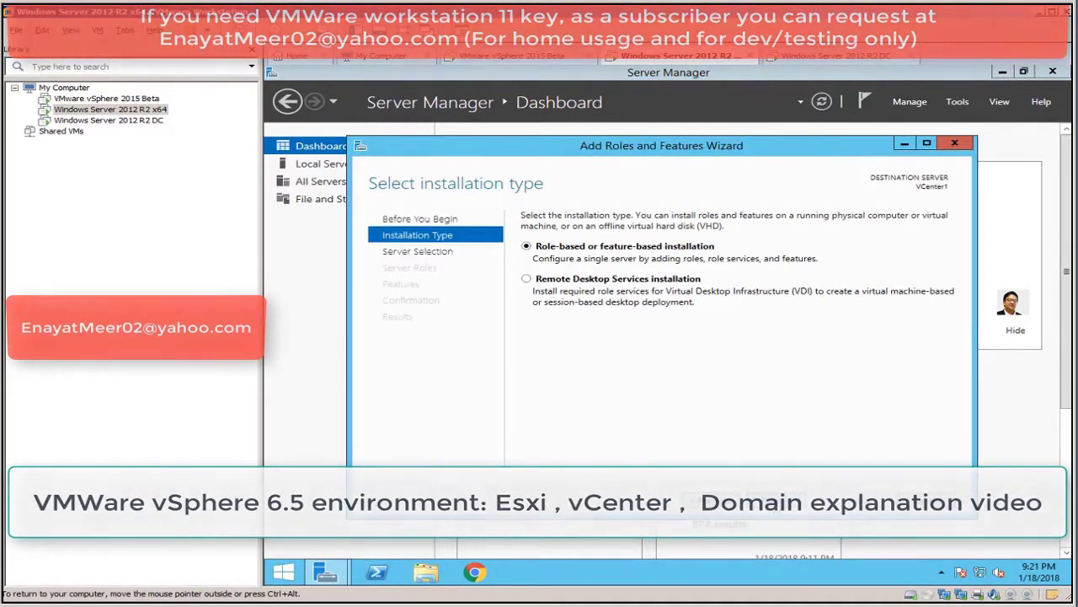
click(775, 501)
click(775, 500)
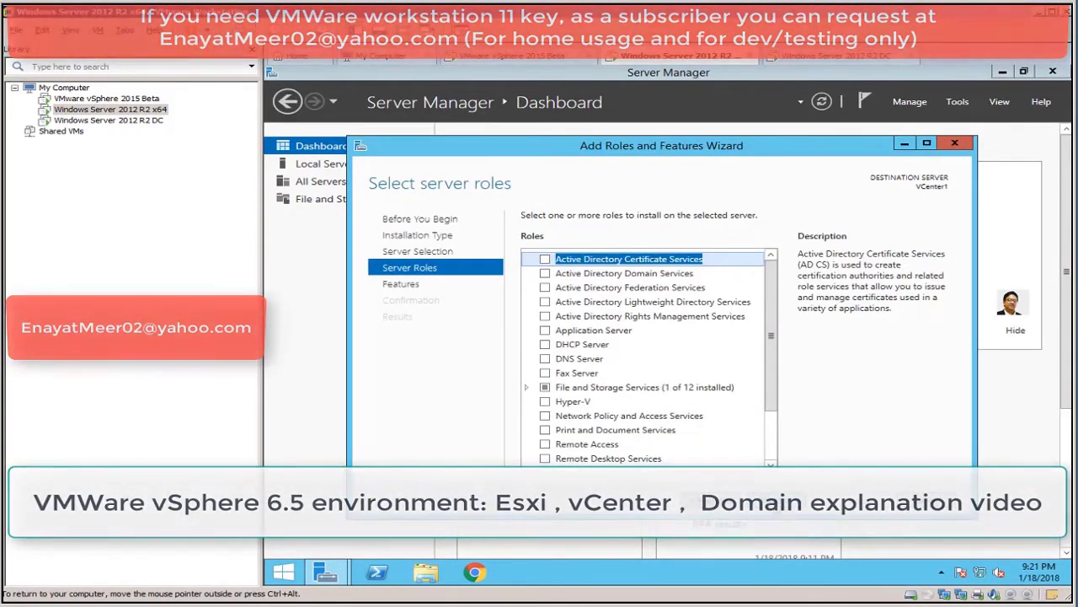
click(775, 501)
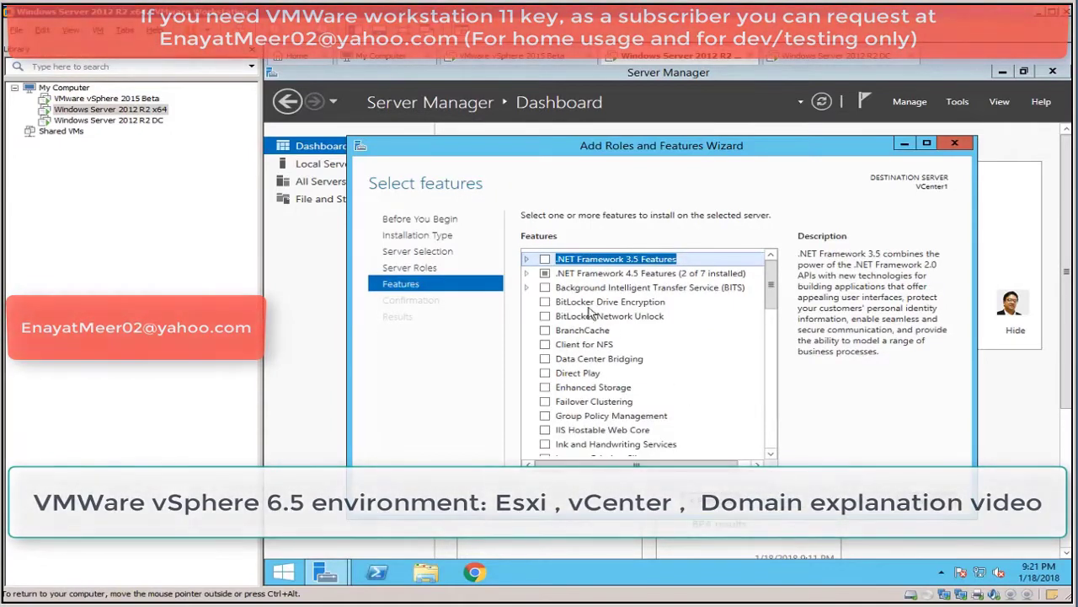
- Select .NET Framework 3.5 Features, inspect the .NET Framework 4.5 components, and start the installation on VCenter1
click(545, 259)
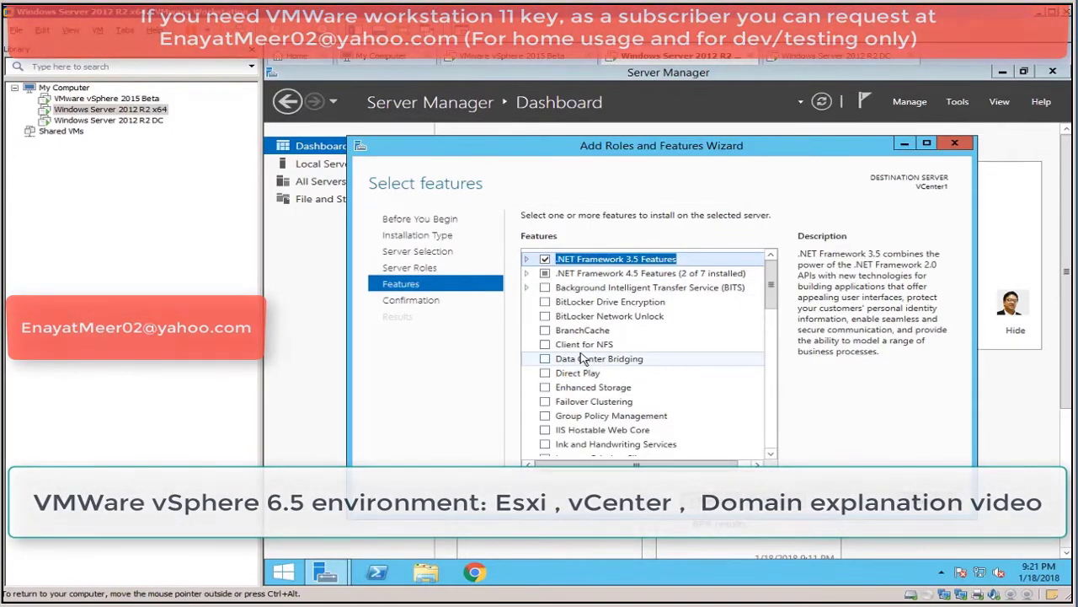
click(526, 275)
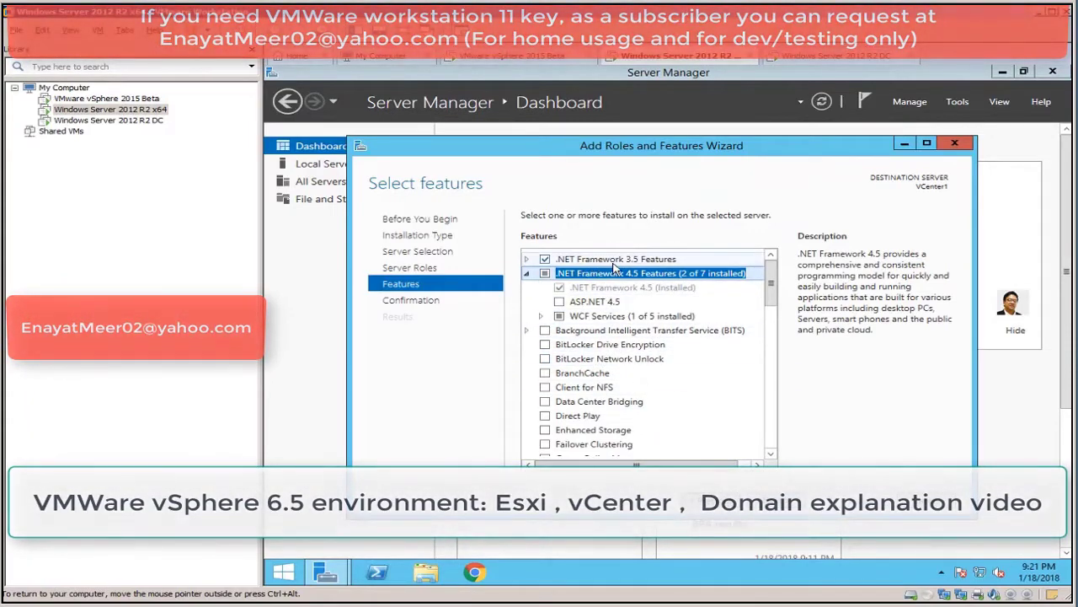
click(787, 501)
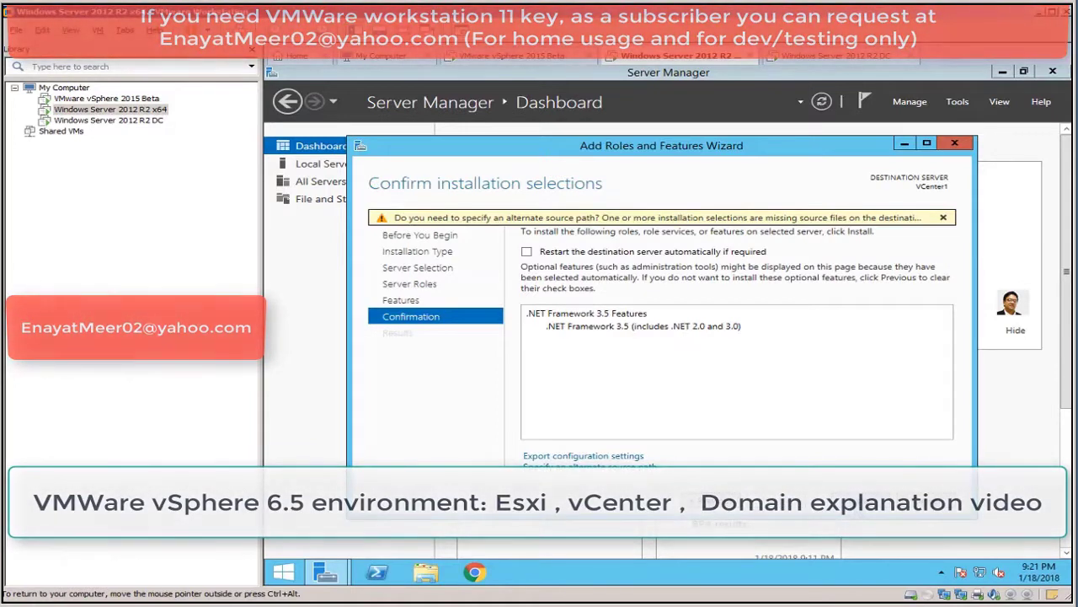
click(858, 502)
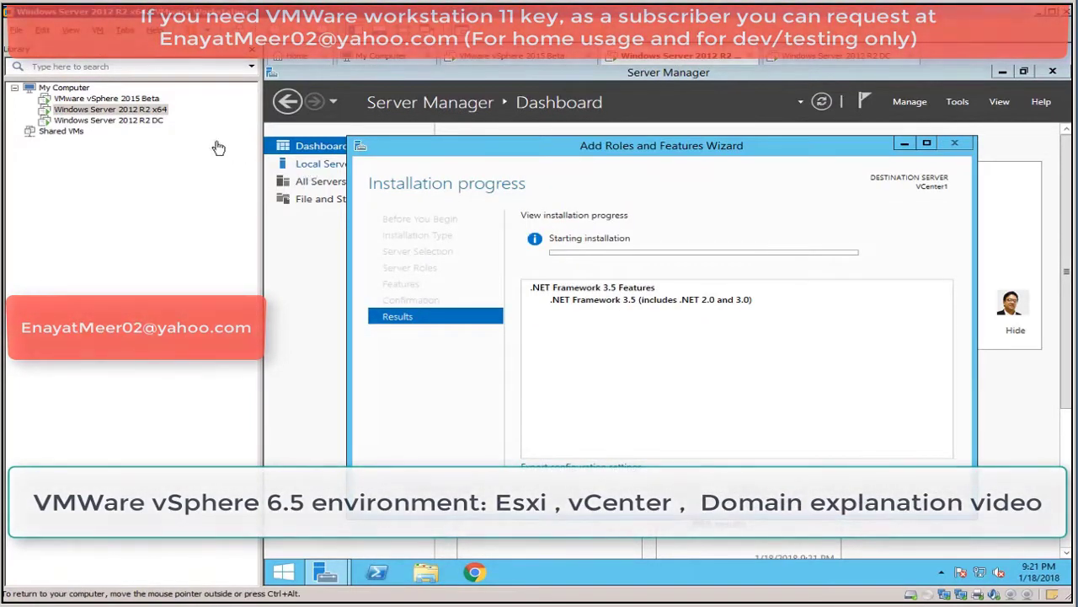
- Close the finished role installation wizard on the Windows Server 2012 R2 DC machine and check the feature installation progress on VCenter1
click(139, 120)
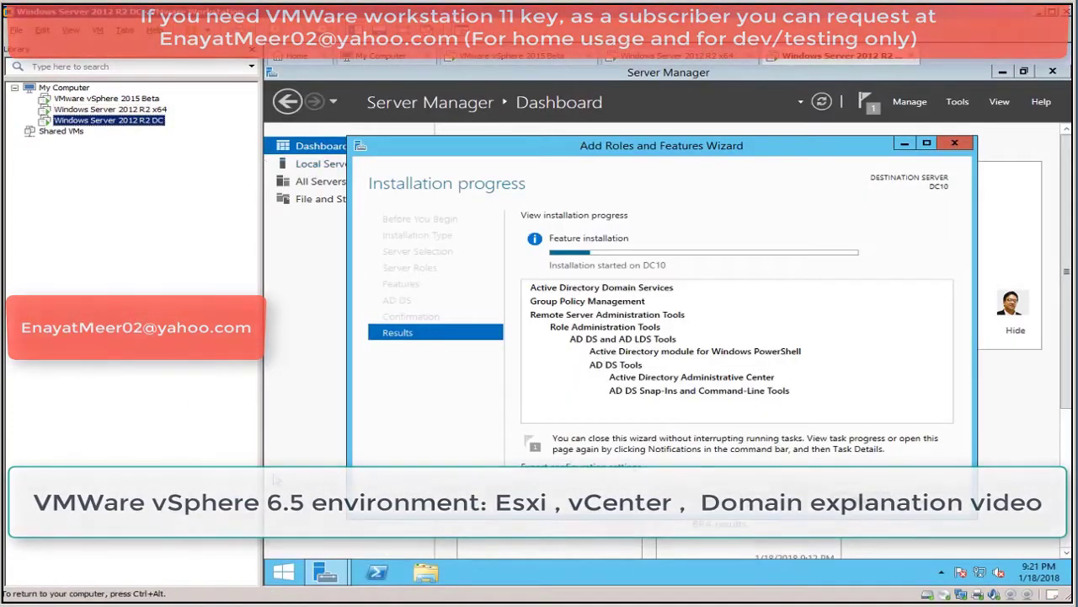
key(ctrl+alt)
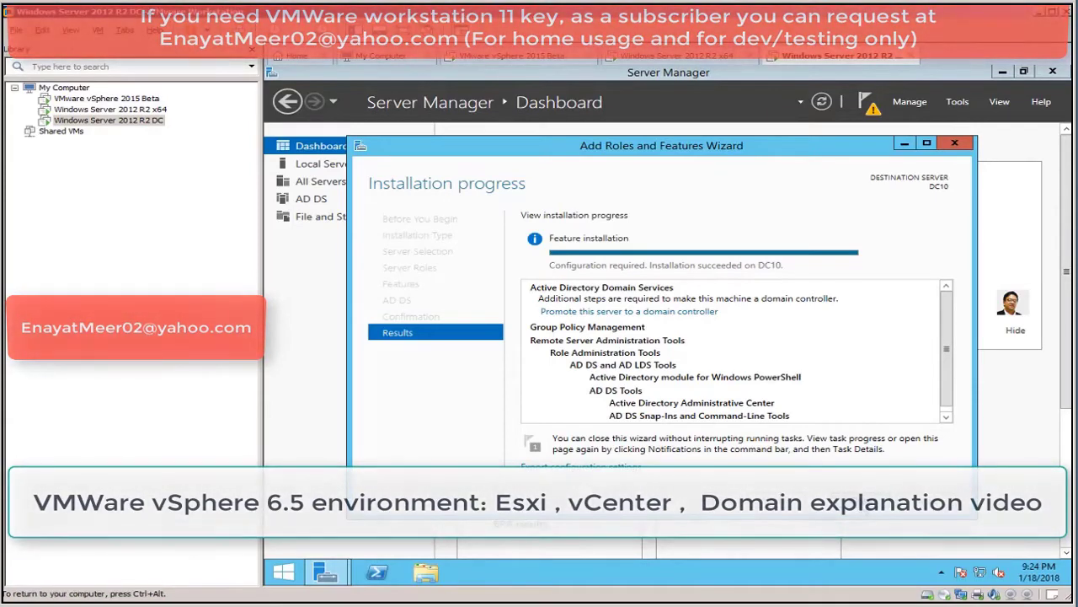
click(866, 508)
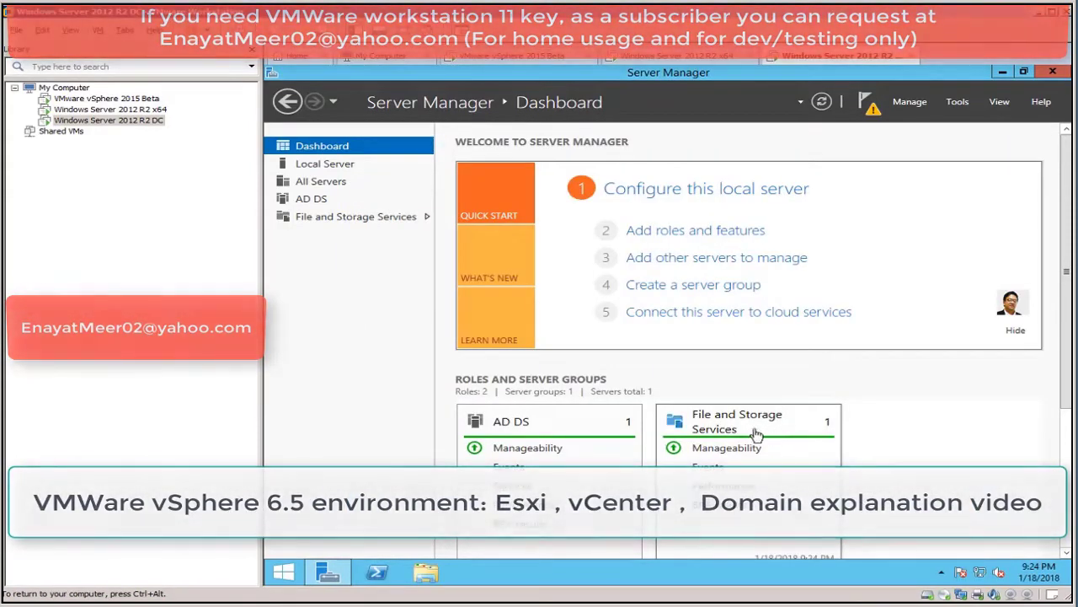
click(124, 114)
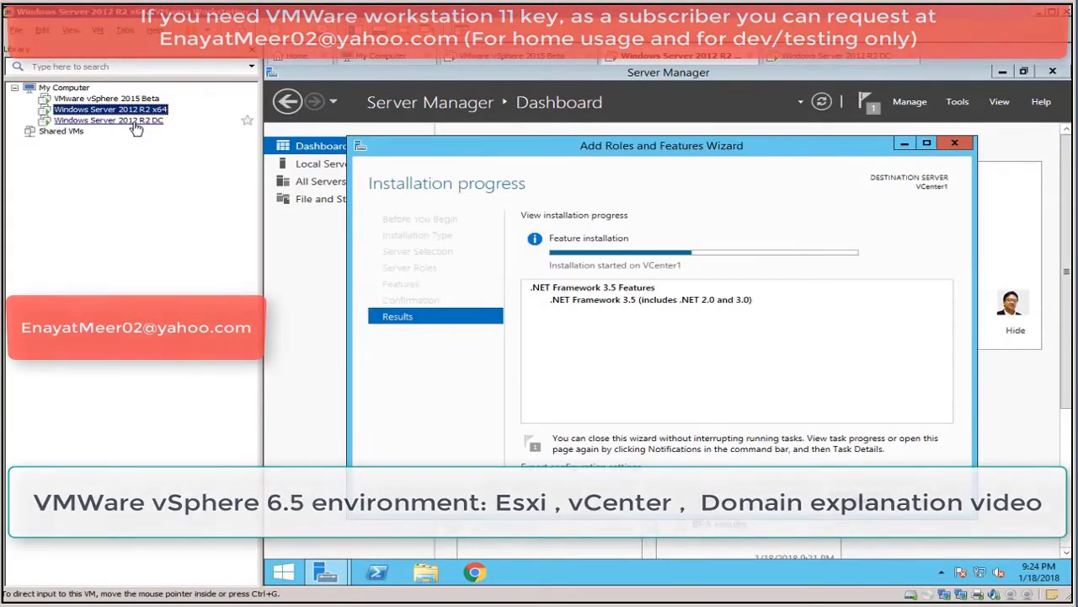
click(109, 119)
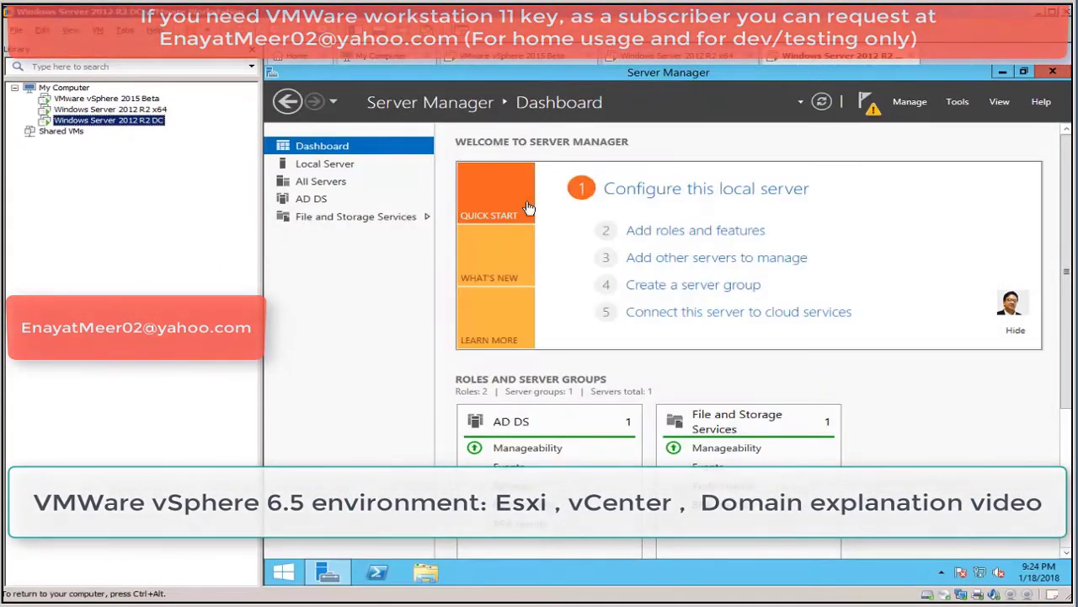
- Start promoting DC10 to a domain controller in a new forest with the root domain name Dev.com
click(874, 110)
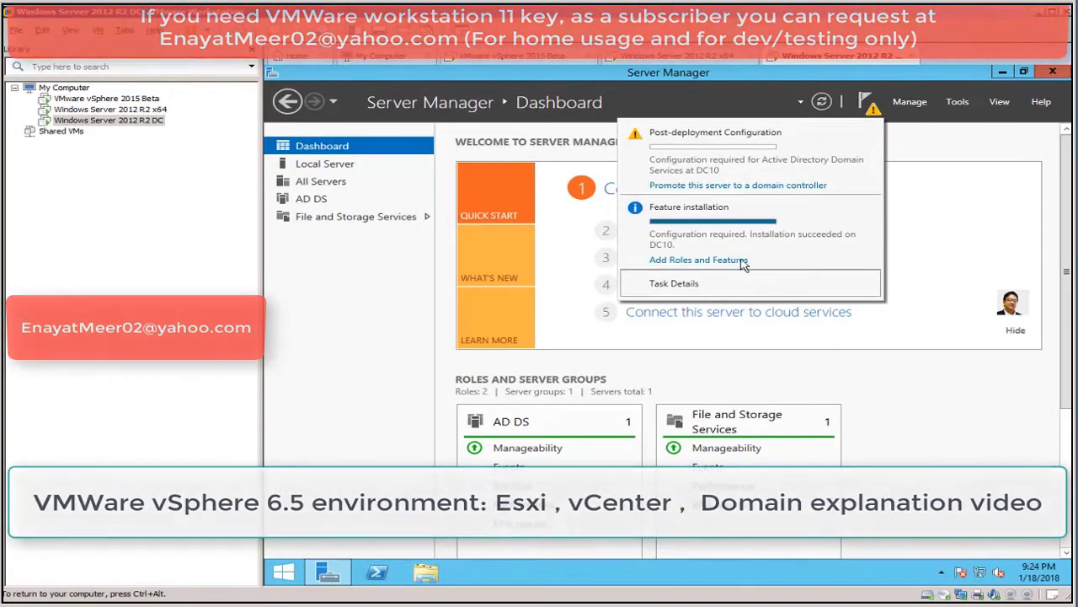
click(726, 187)
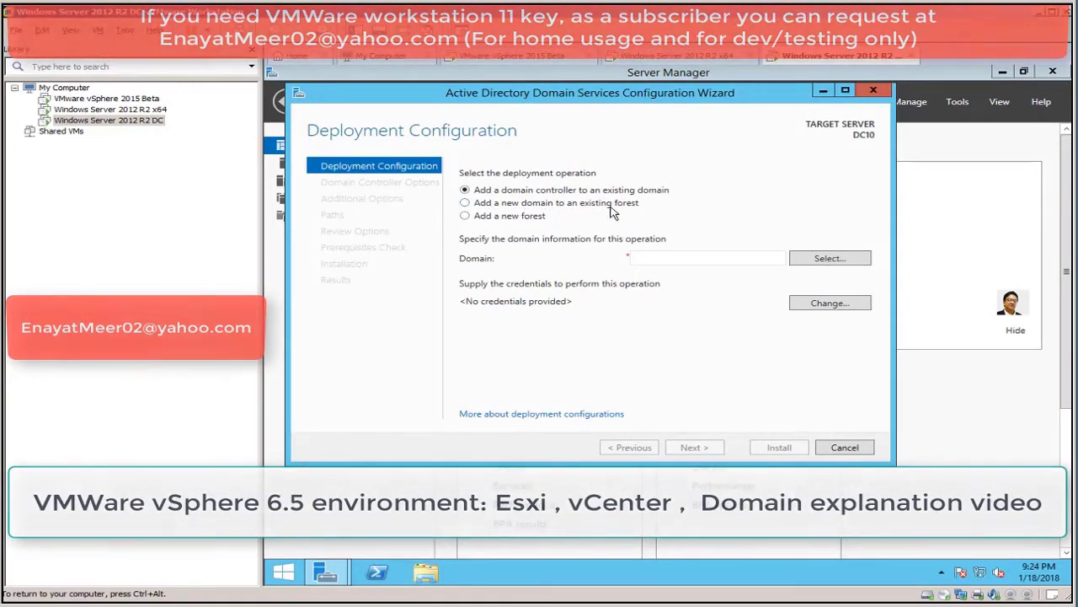
click(466, 216)
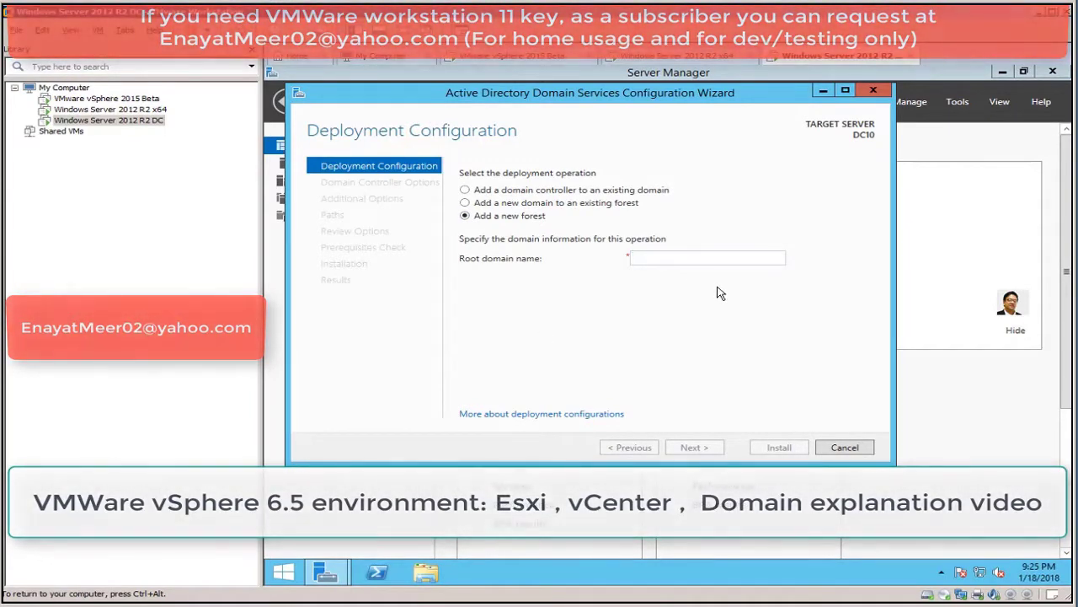
text(De)
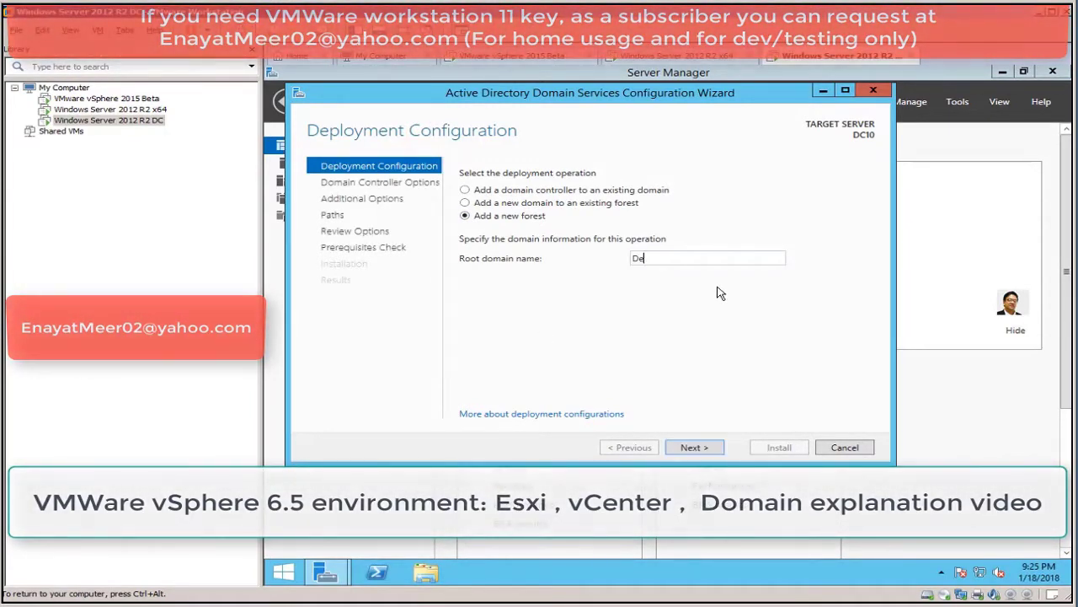
text(v.com)
click(693, 449)
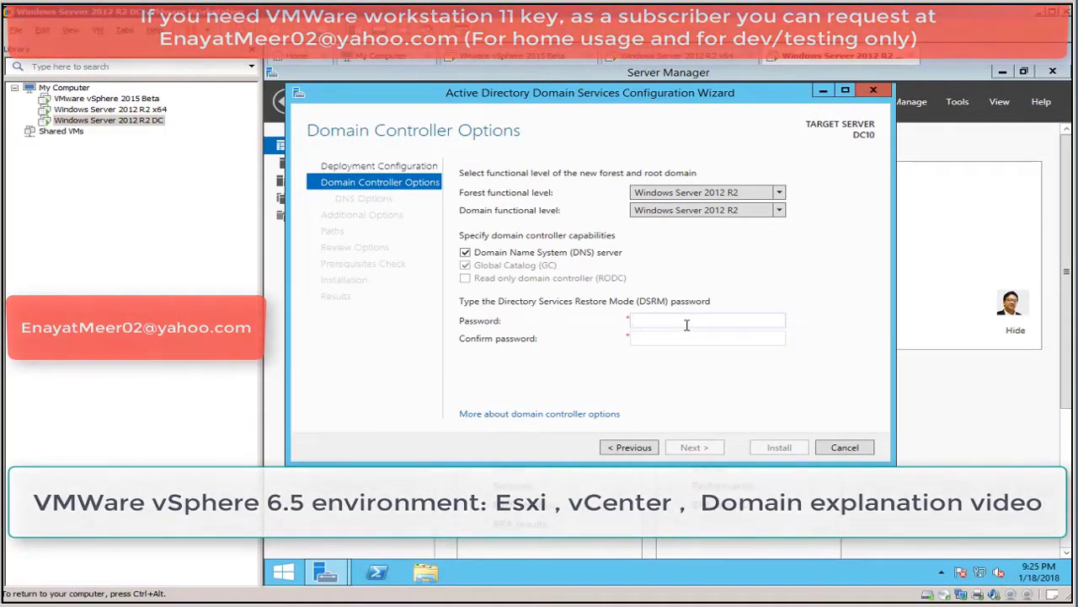
- Enter and confirm the Directory Services Restore Mode password, keeping the default domain controller options
text(•••••••)
key(Tab)
text(•••••••)
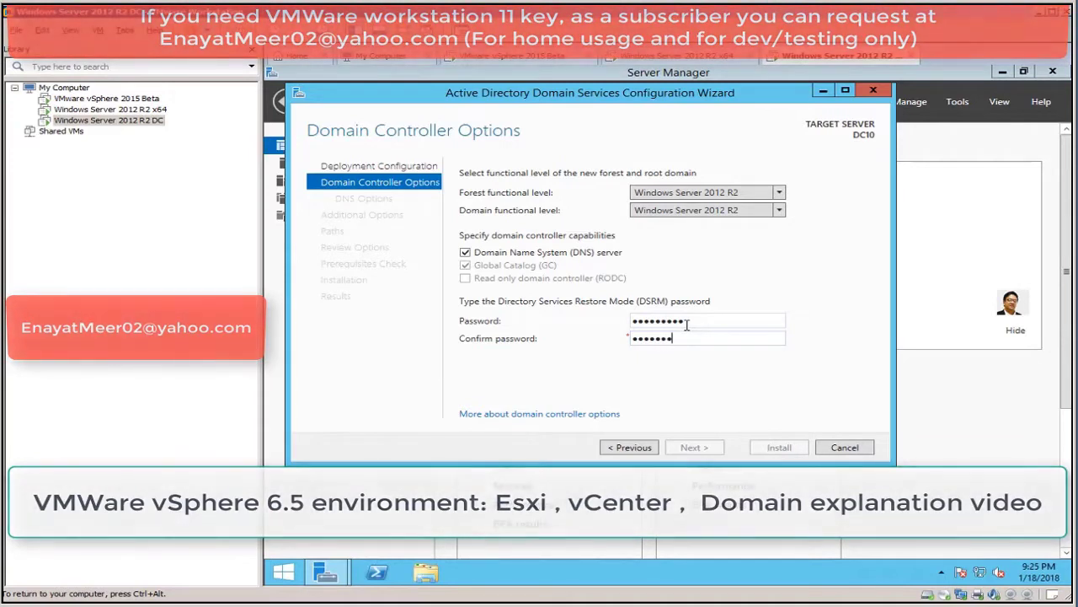
text(•••)
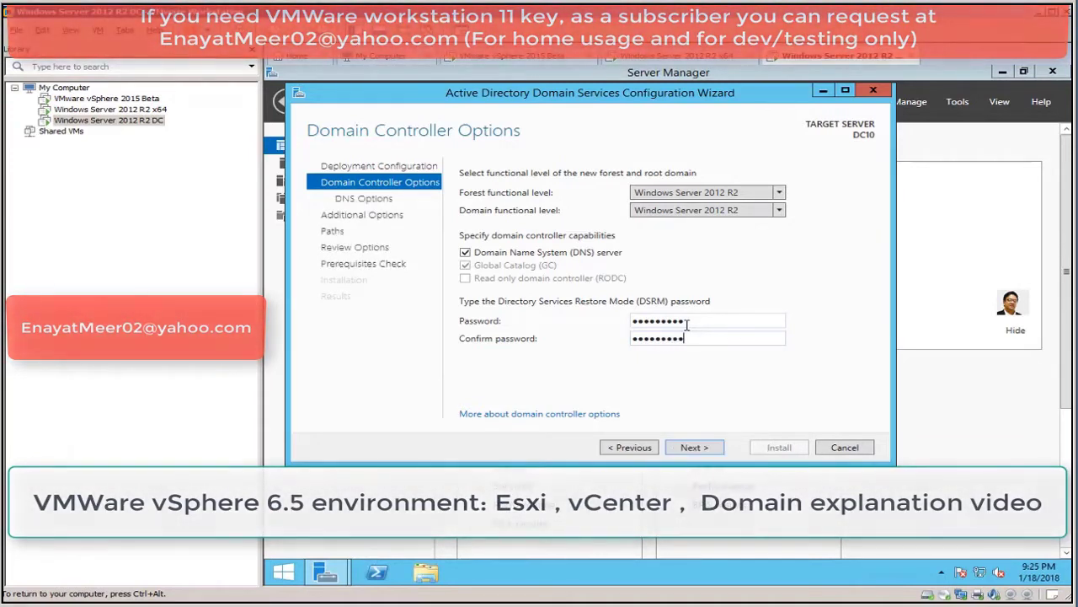
click(694, 448)
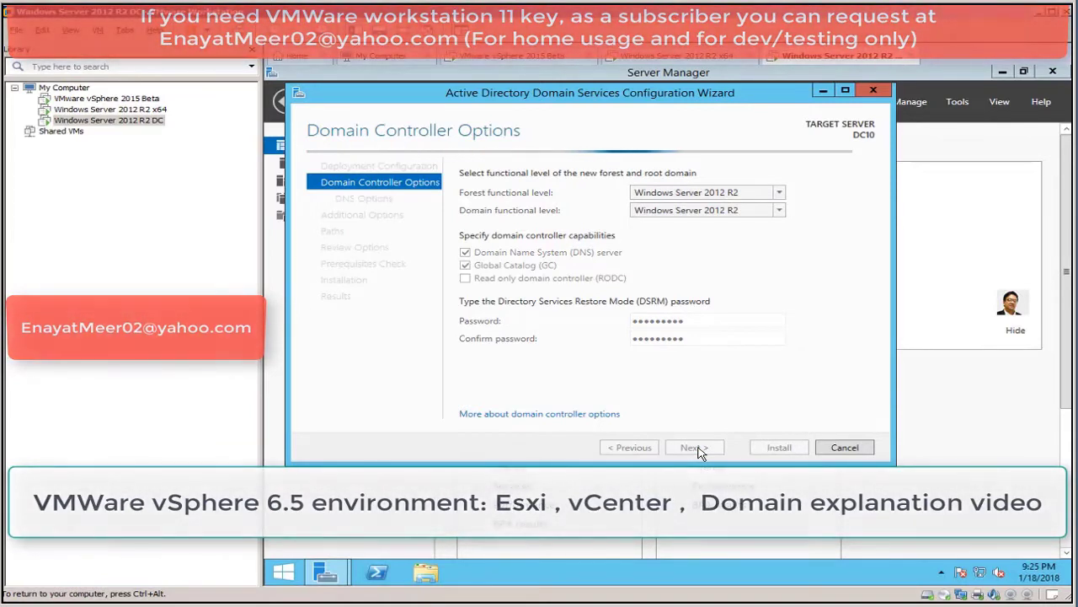
- Accept the DNS options, the NetBIOS domain name DEV and the default AD DS folder paths, and review the selections
click(694, 448)
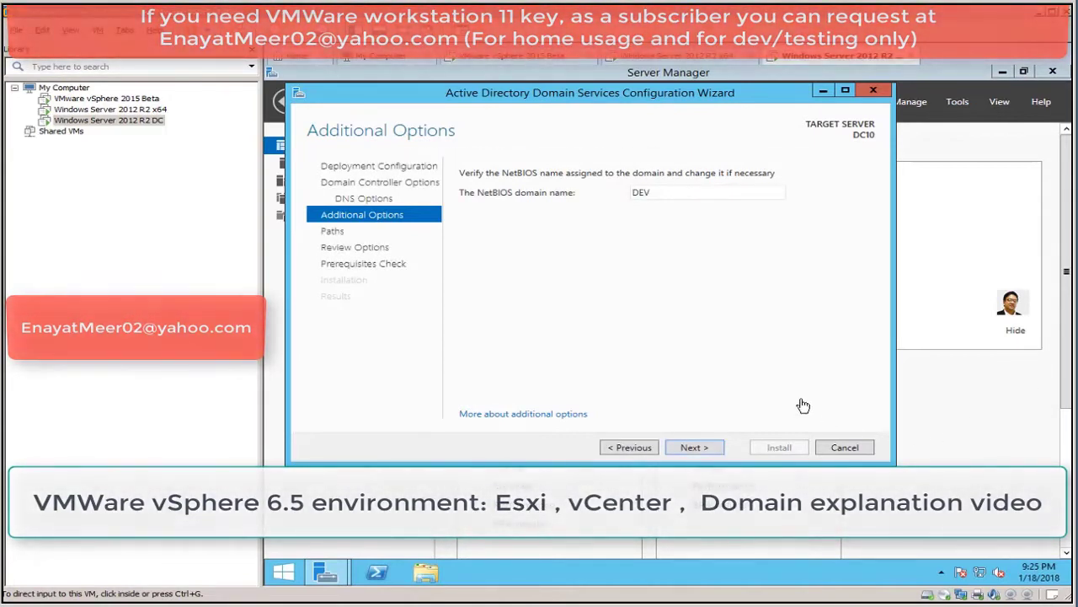
click(687, 448)
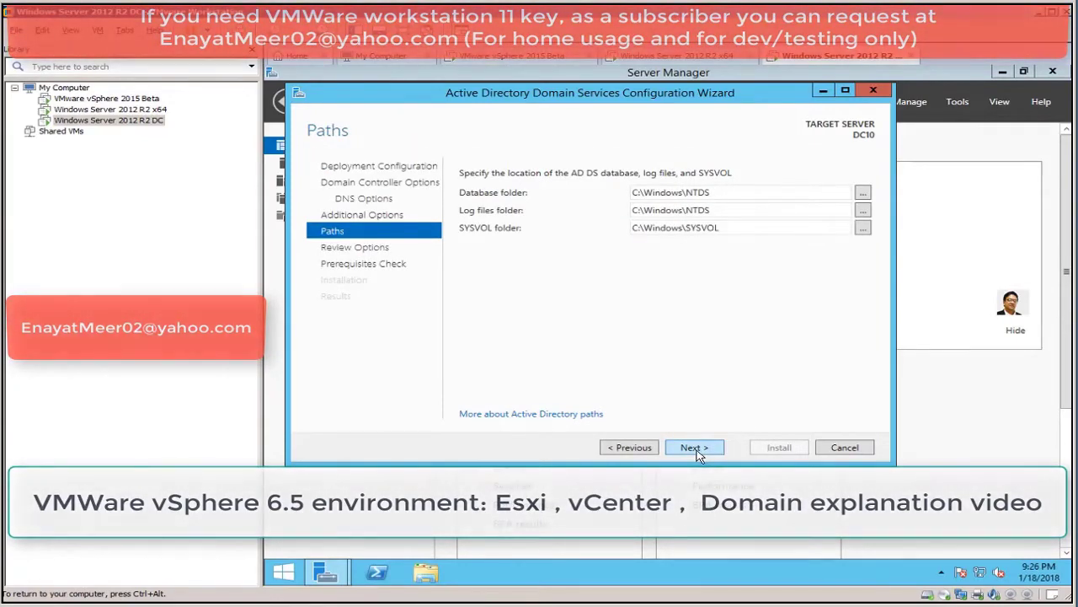
click(697, 448)
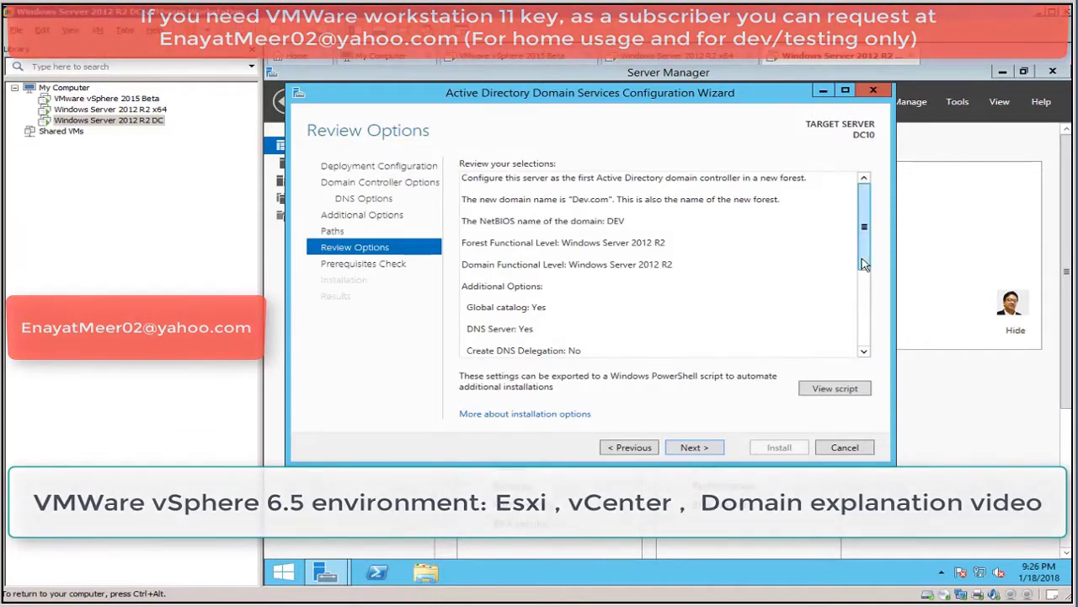
mouse_move(863, 257)
mouse_down()
mouse_move(861, 339)
mouse_move(863, 264)
mouse_up()
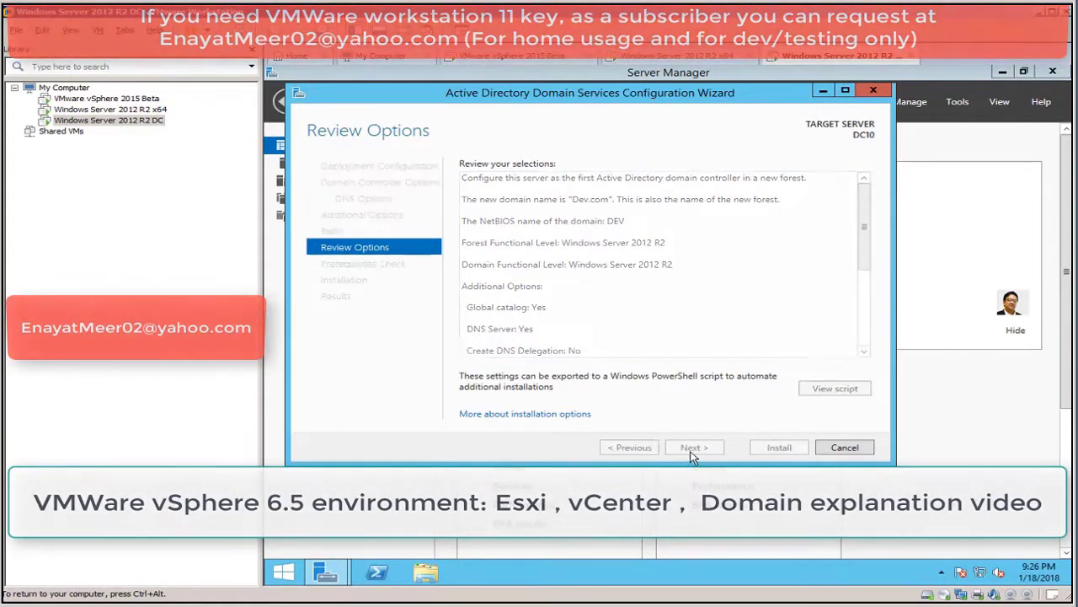
- Run the prerequisites check for the domain controller promotion, review its results, and start the installation on DC10
click(693, 448)
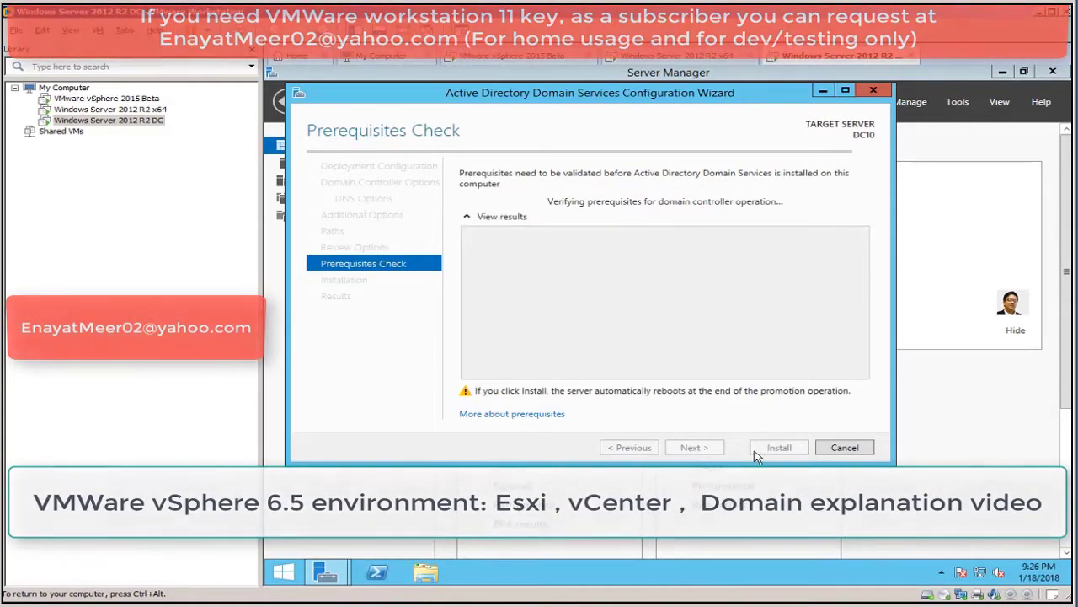
key(ctrl+alt)
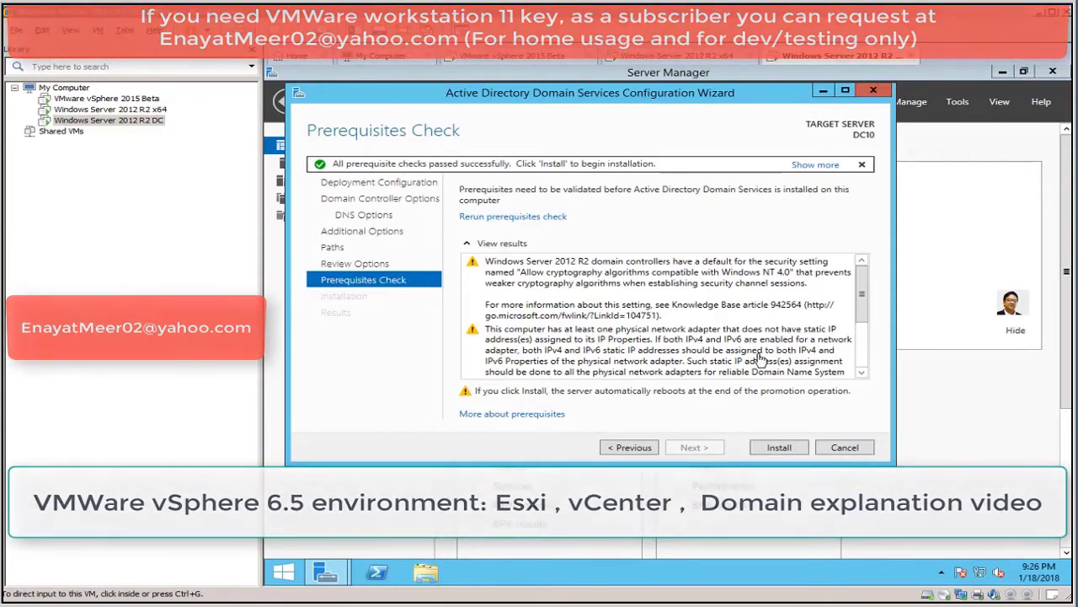
click(864, 329)
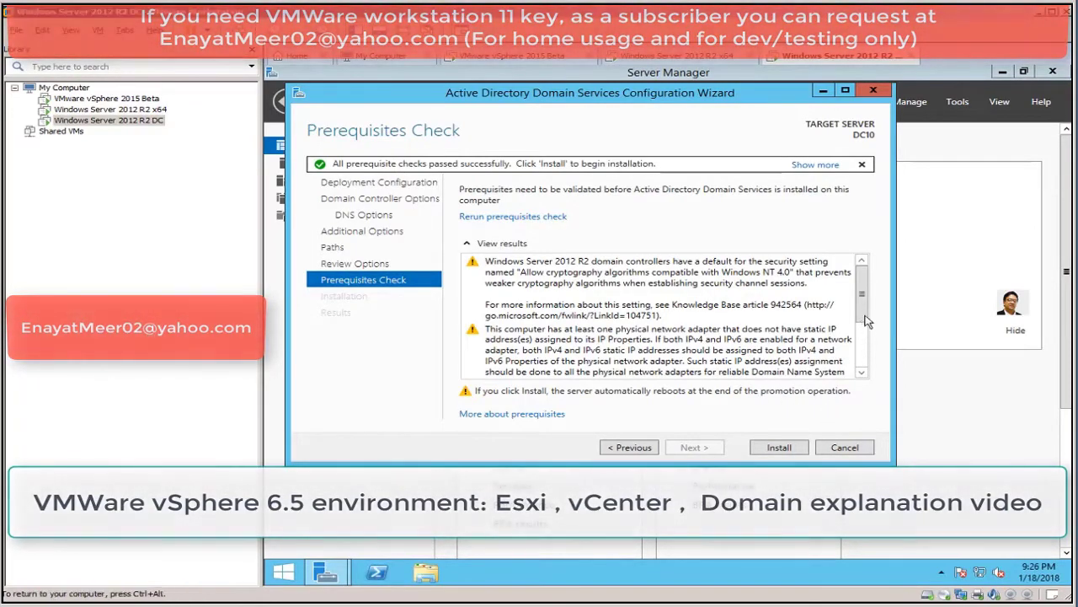
scroll(863, 368, down, 3)
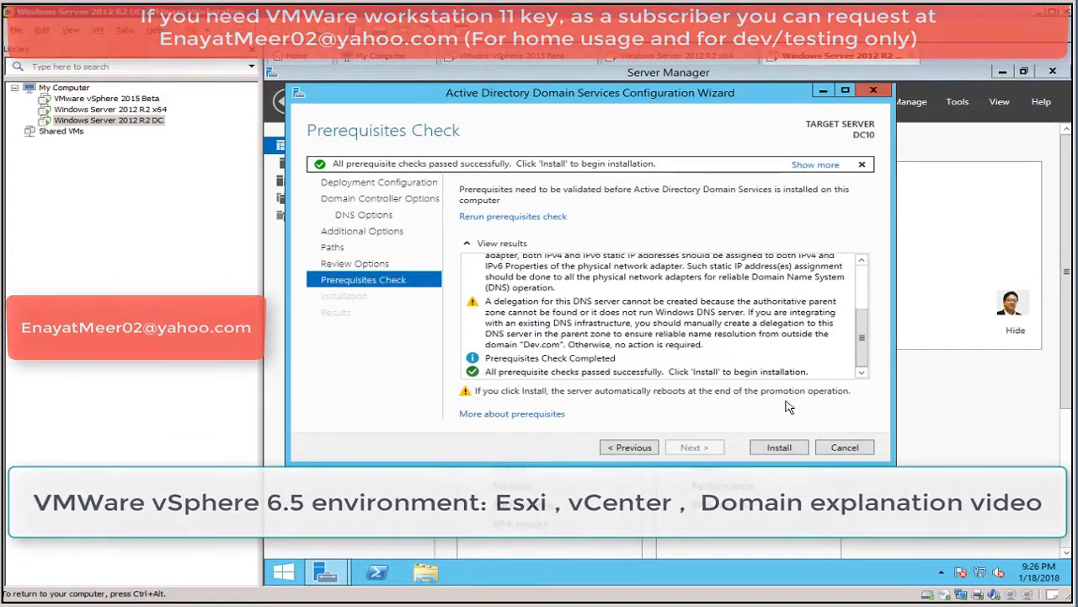
click(779, 449)
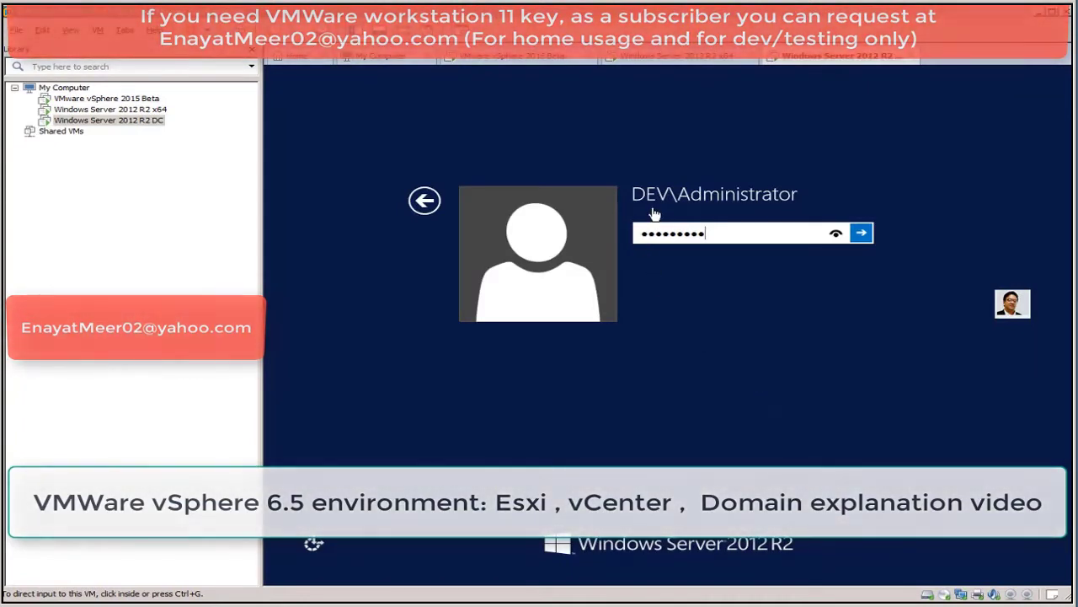
- Sign in to DC10 as the DEV domain administrator with the account password and check the local server's domain membership
click(861, 236)
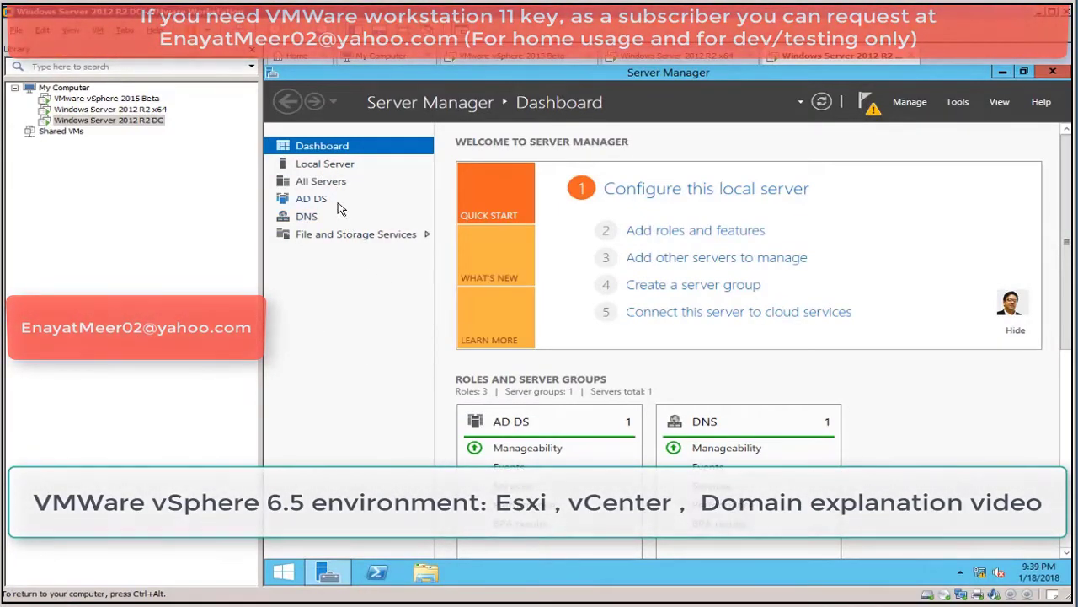
click(328, 170)
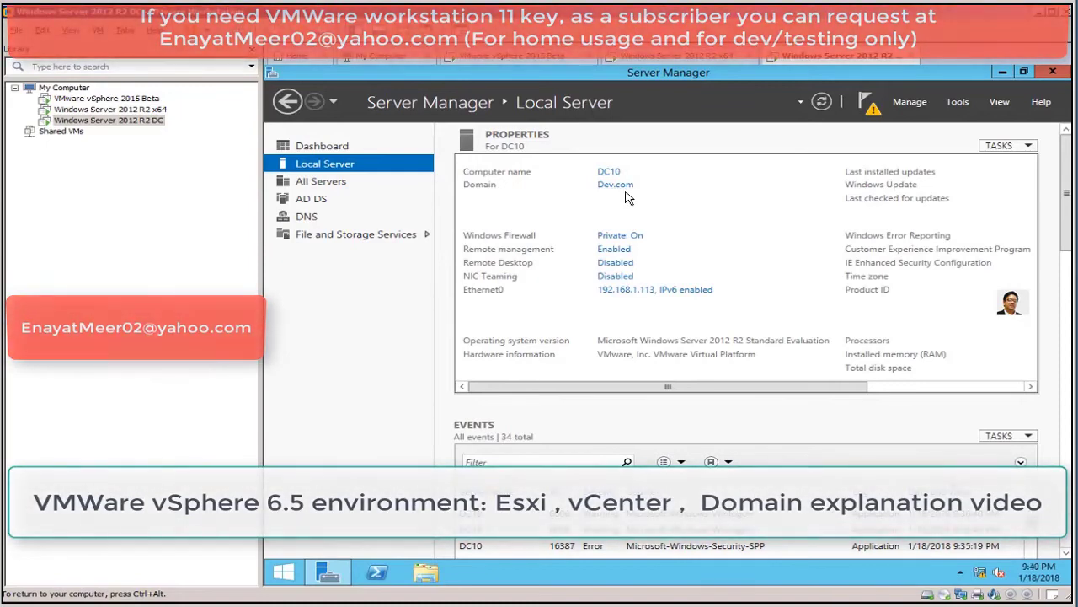
- Open Active Directory Users and Computers and expand the Dev.com domain
click(960, 102)
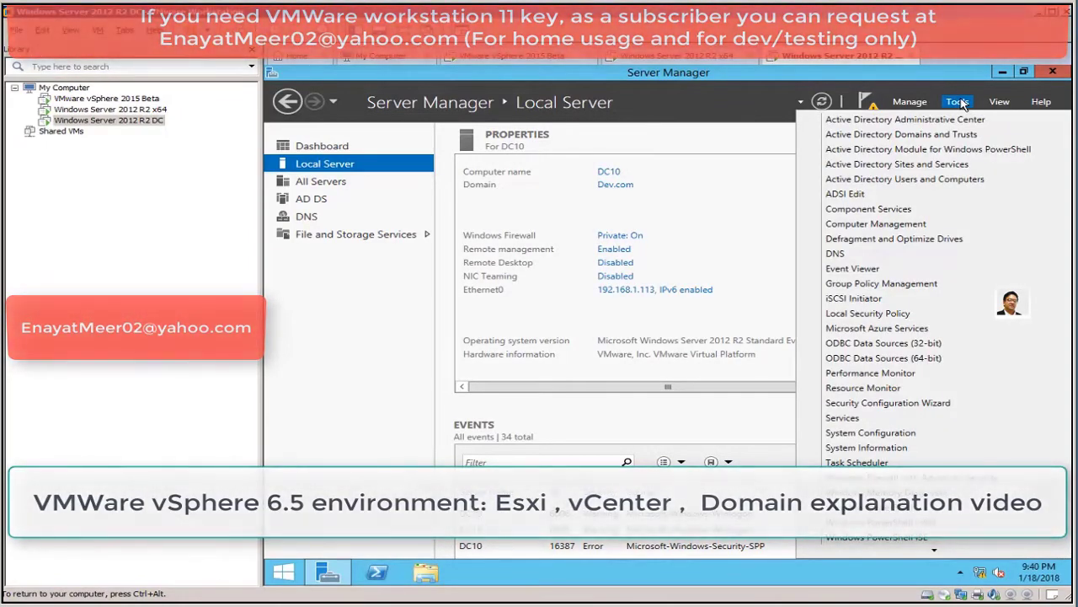
click(905, 180)
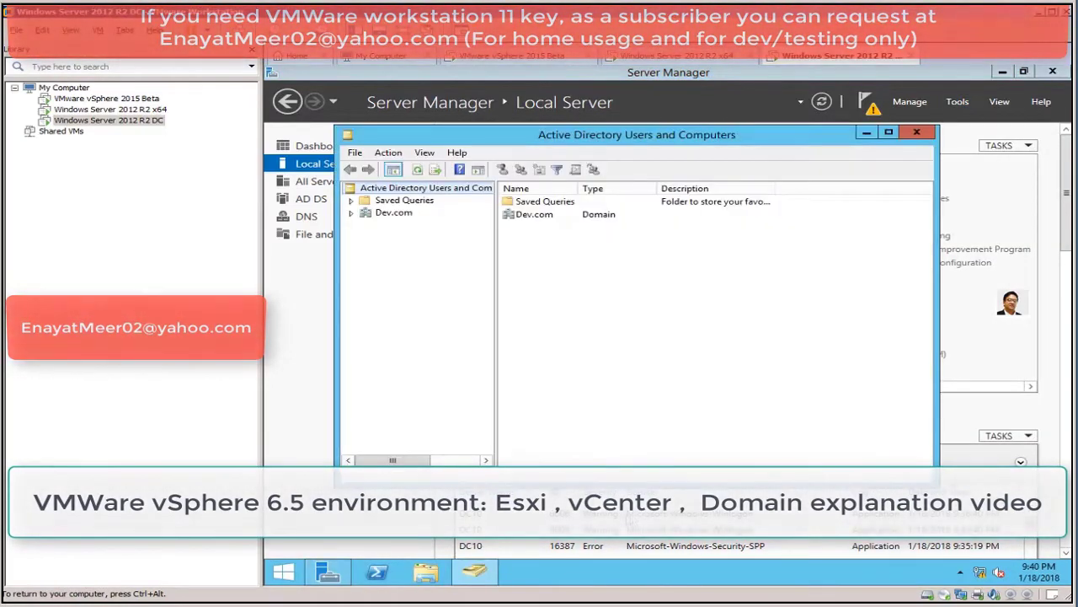
click(351, 212)
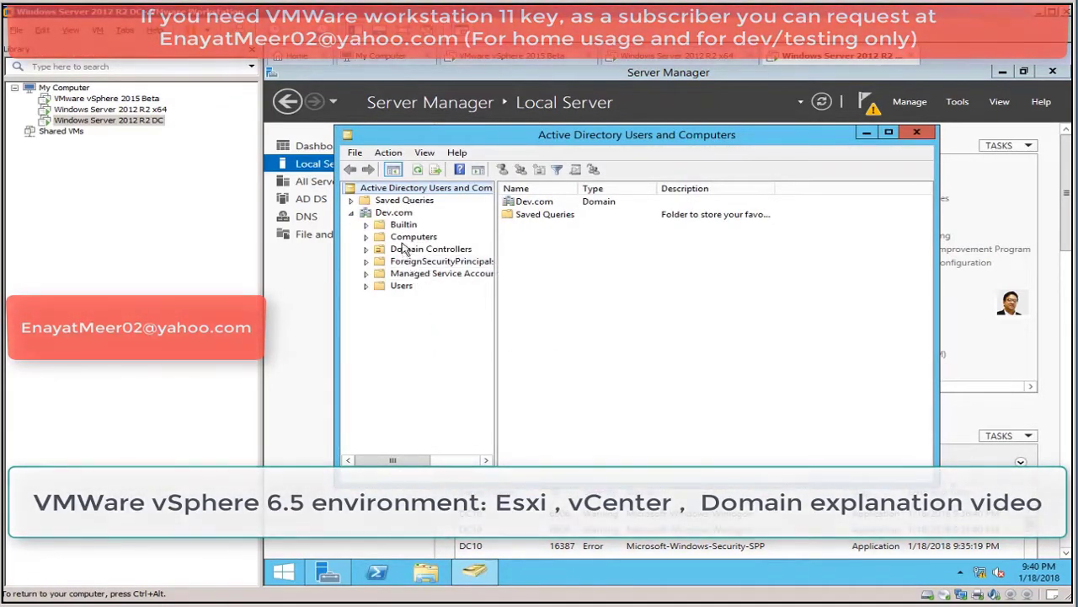
- Create a global security group named VMWareAdmins directly in the Dev.com domain
click(399, 215)
right_click(402, 218)
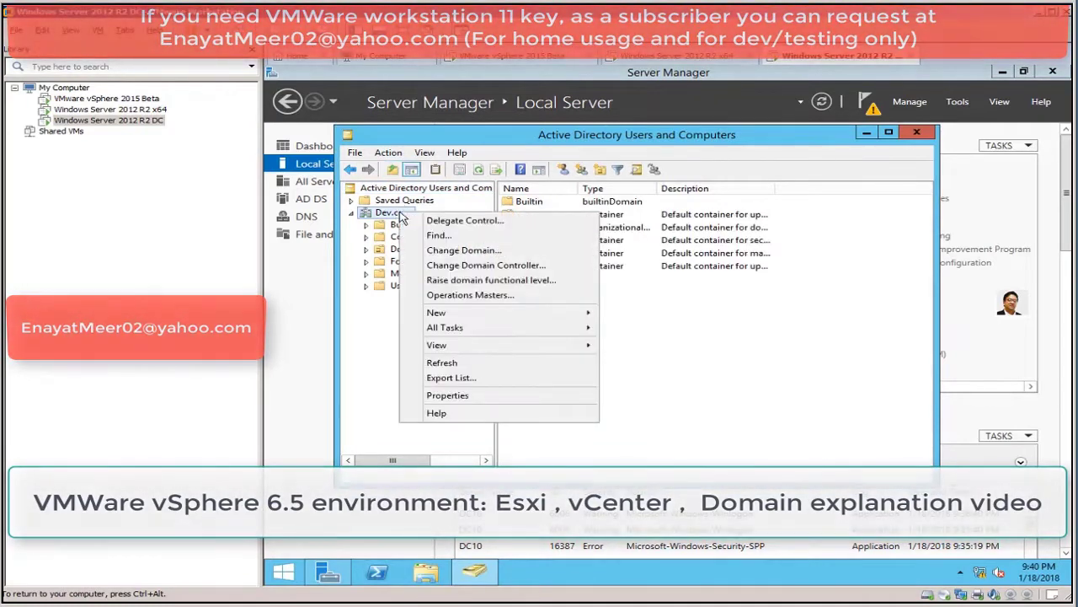
mouse_move(497, 314)
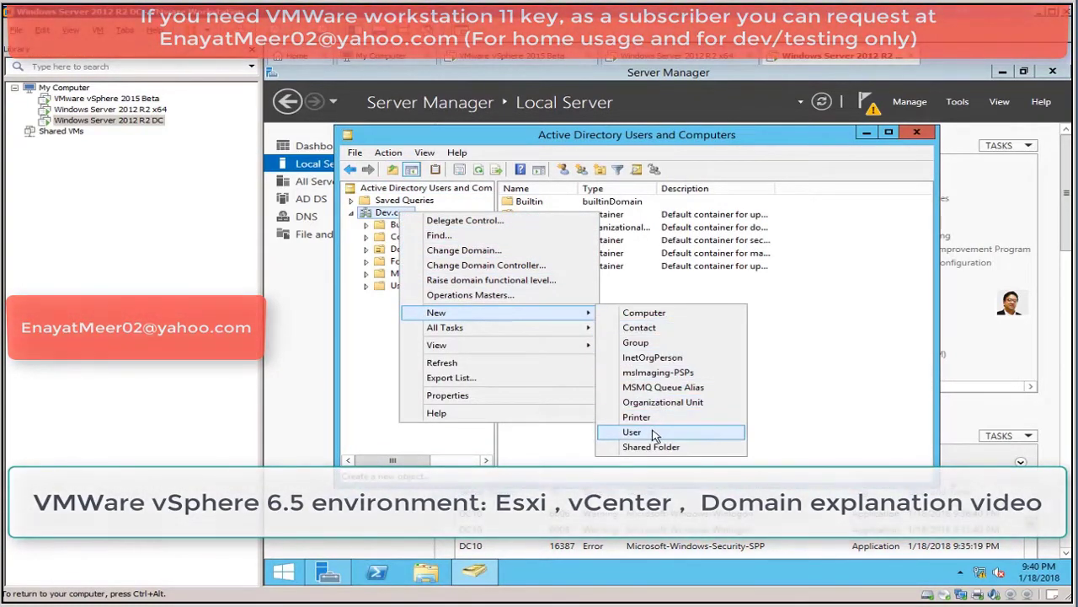
click(649, 342)
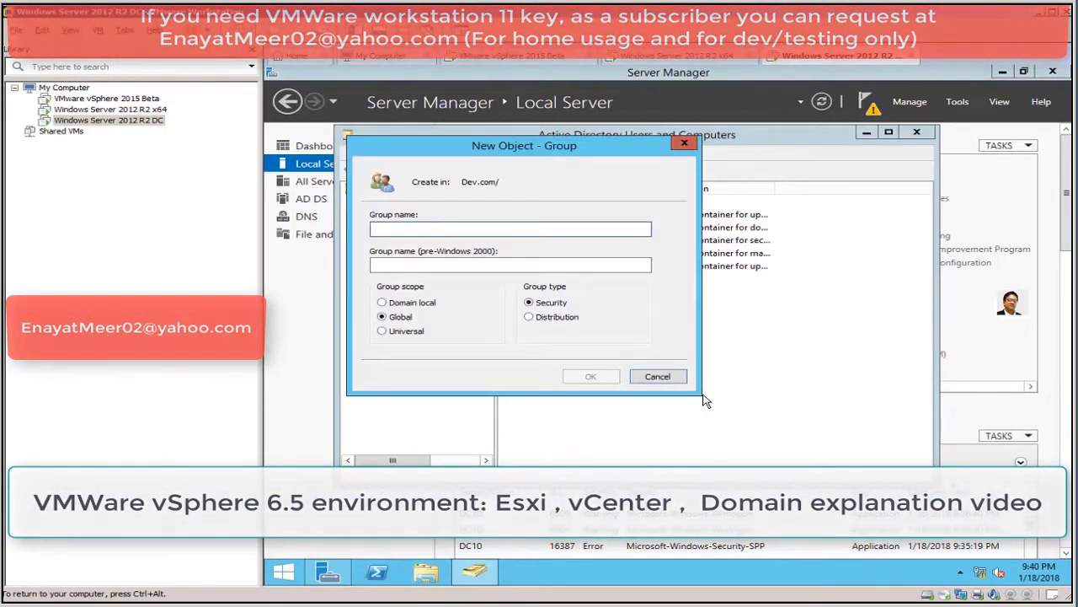
text(V)
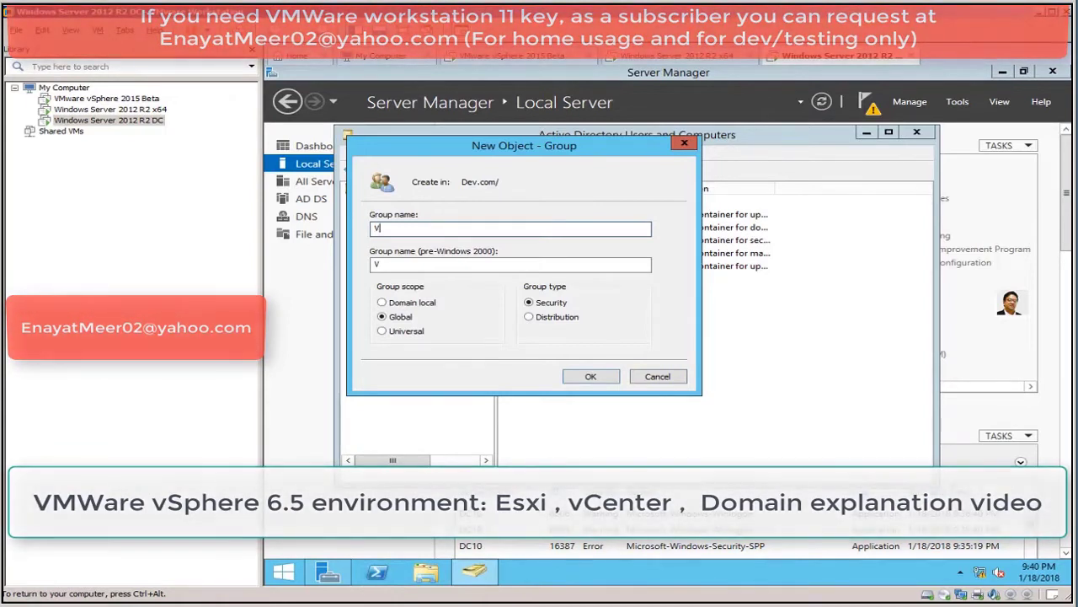
text(MWare)
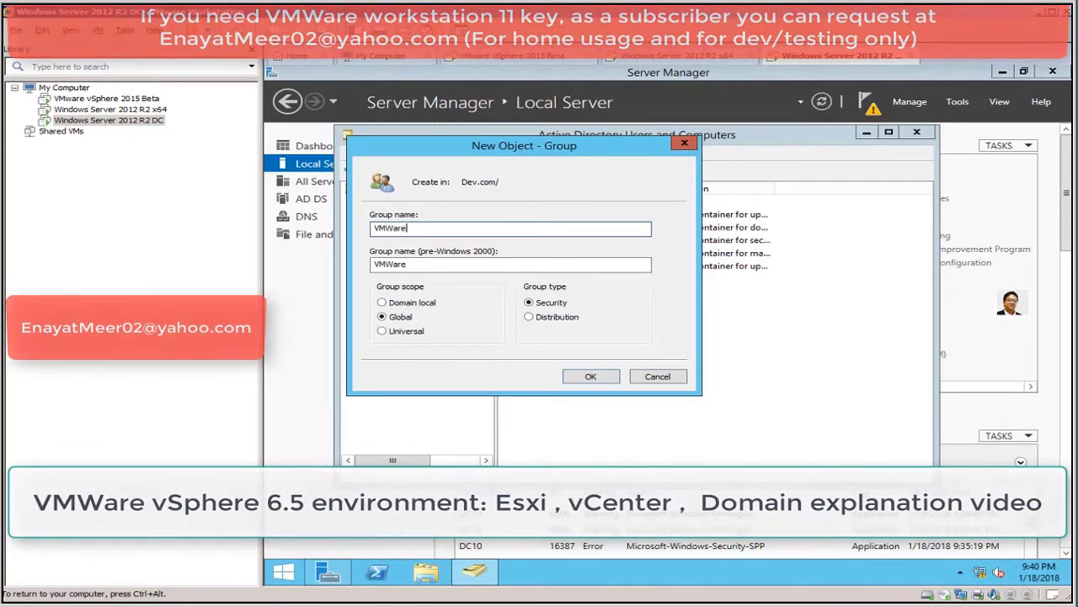
text(Admins)
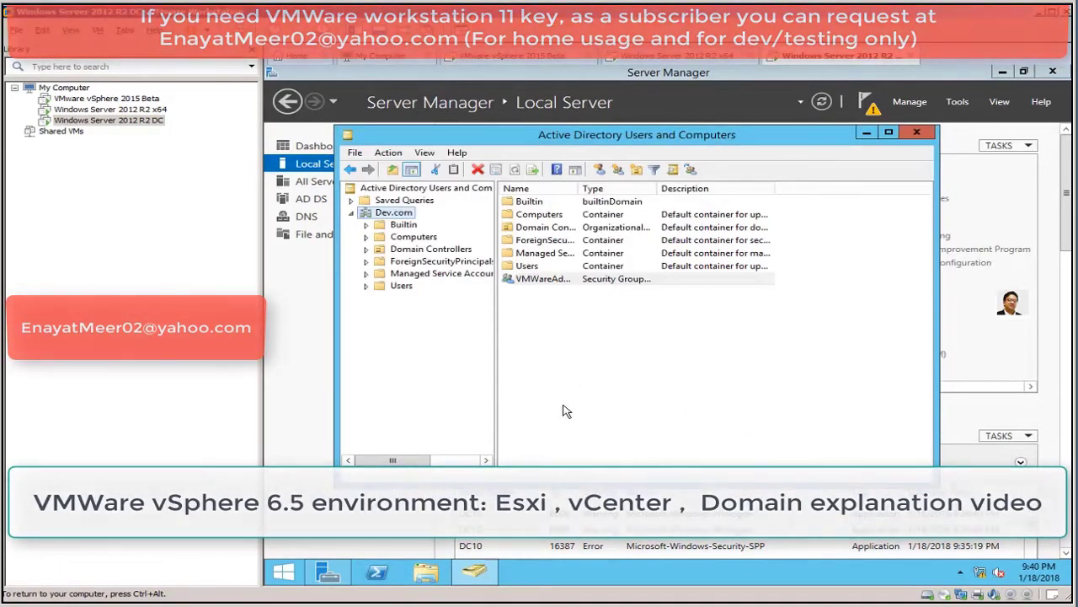
click(568, 410)
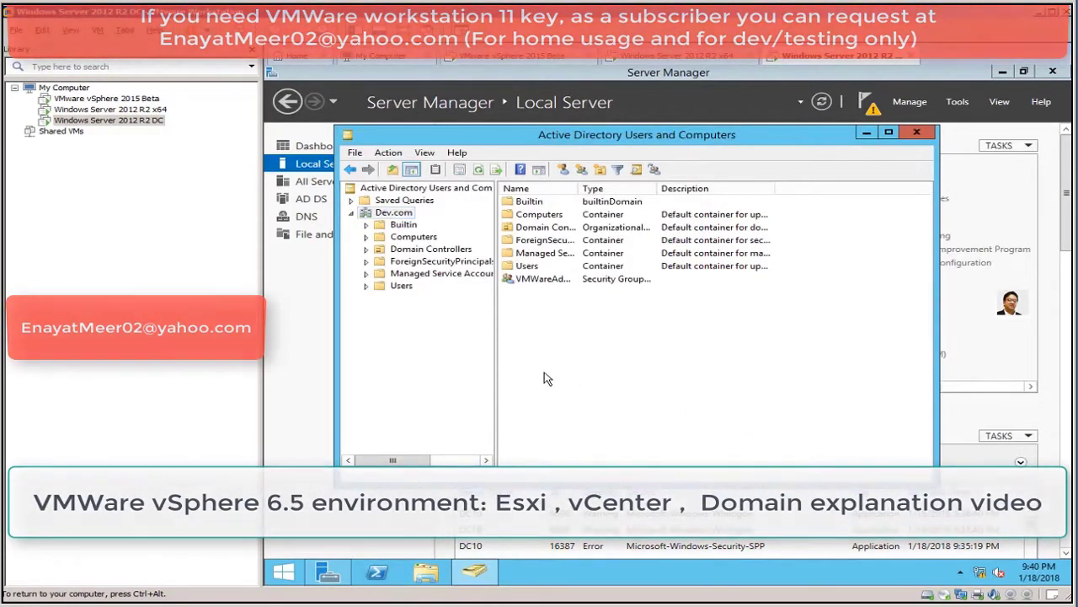
- Switch to the Windows Server 2012 R2 x64 machine, close the finished feature installation wizard and show VCenter1's local server properties
click(135, 111)
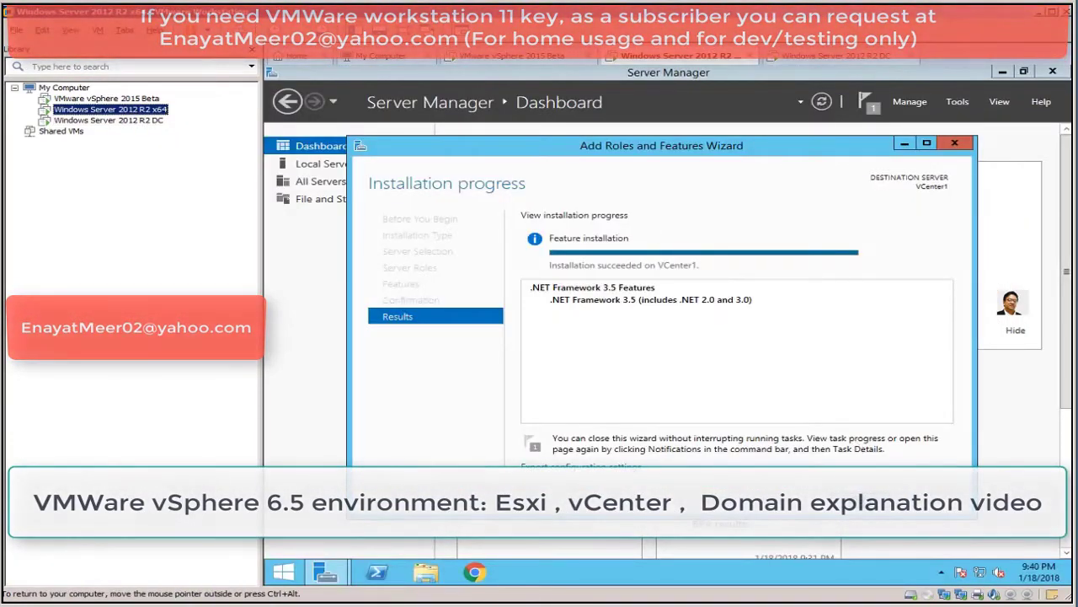
click(871, 505)
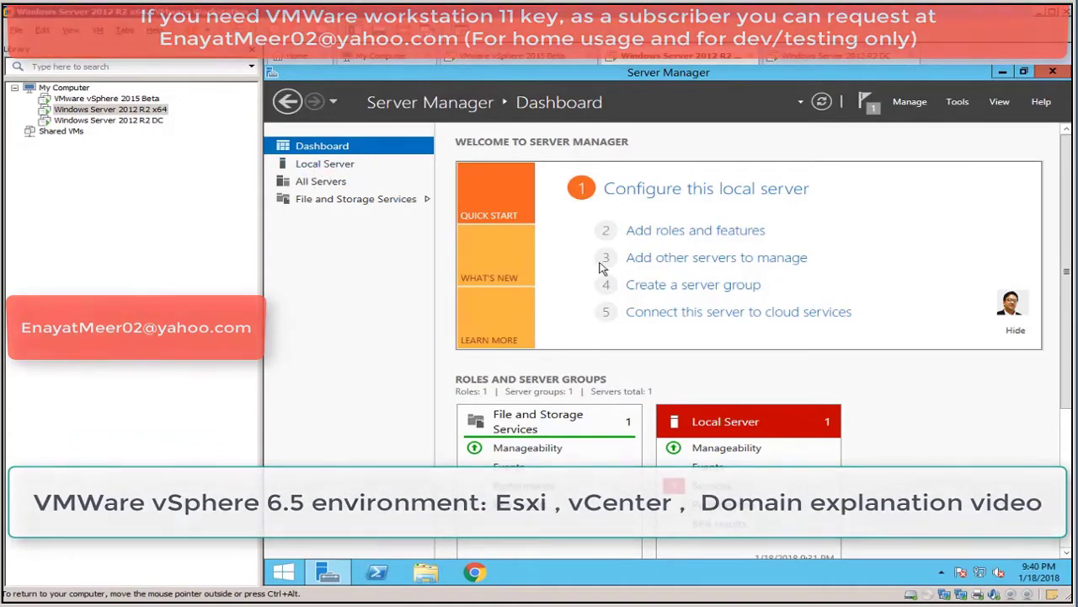
click(325, 164)
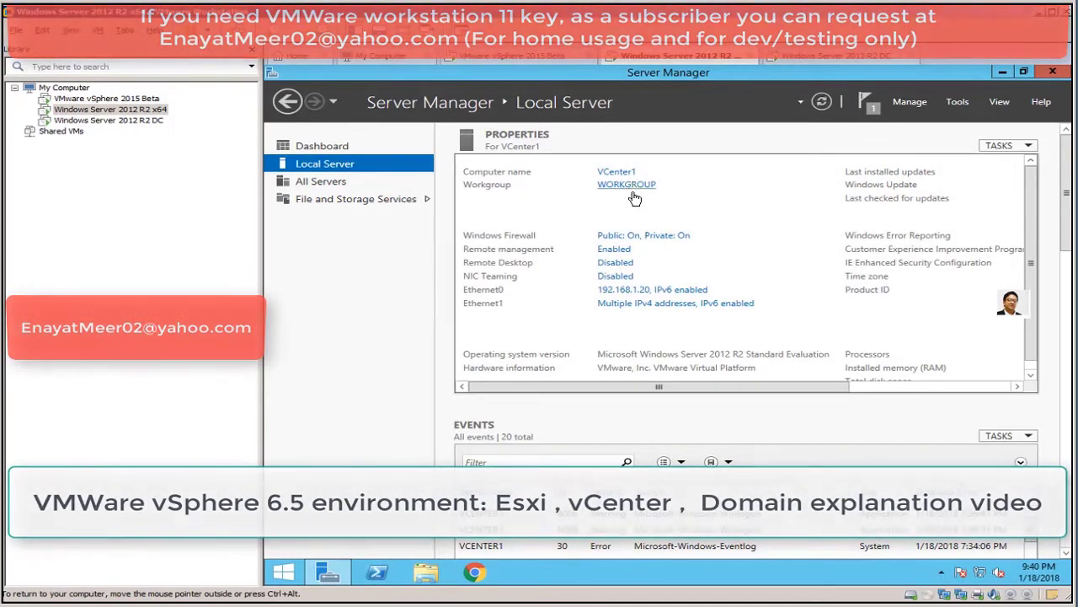
- Open the Internet Protocol Version 4 properties of the Ethernet0 adapter on VCenter1
click(627, 289)
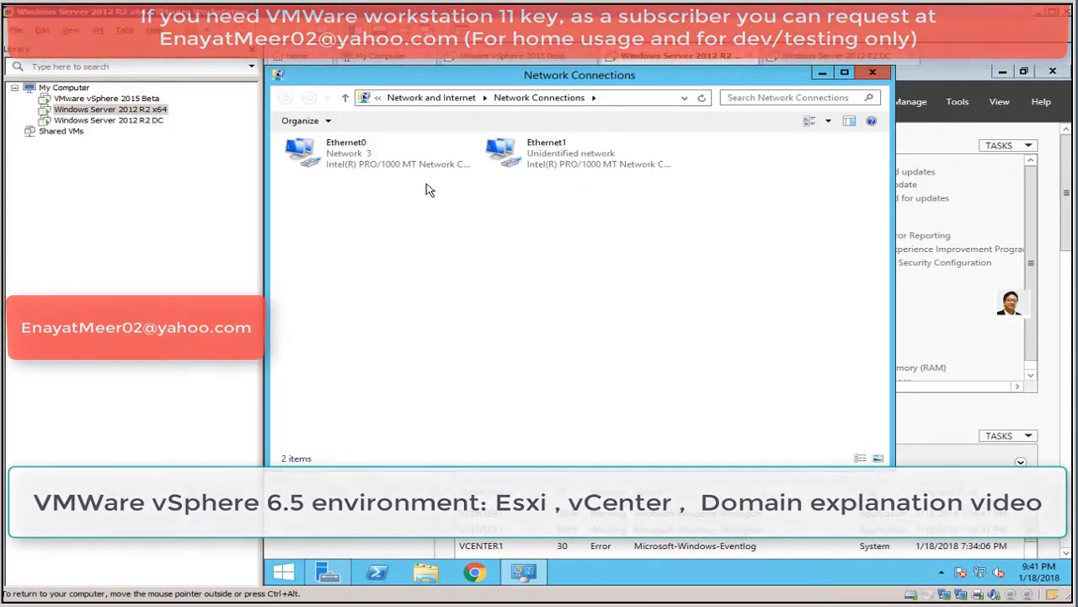
click(354, 168)
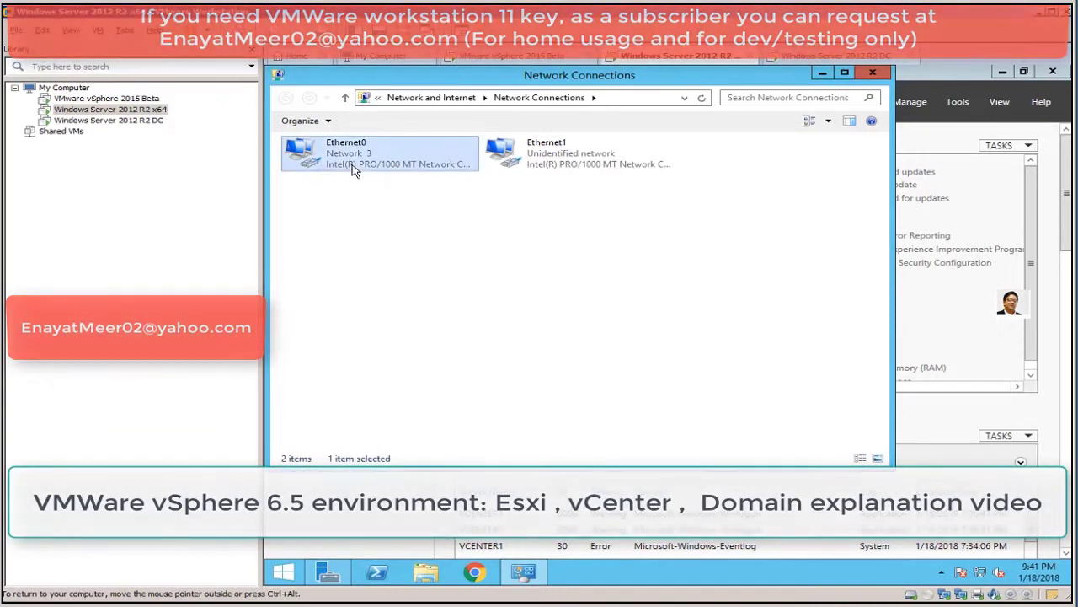
right_click(353, 166)
click(396, 285)
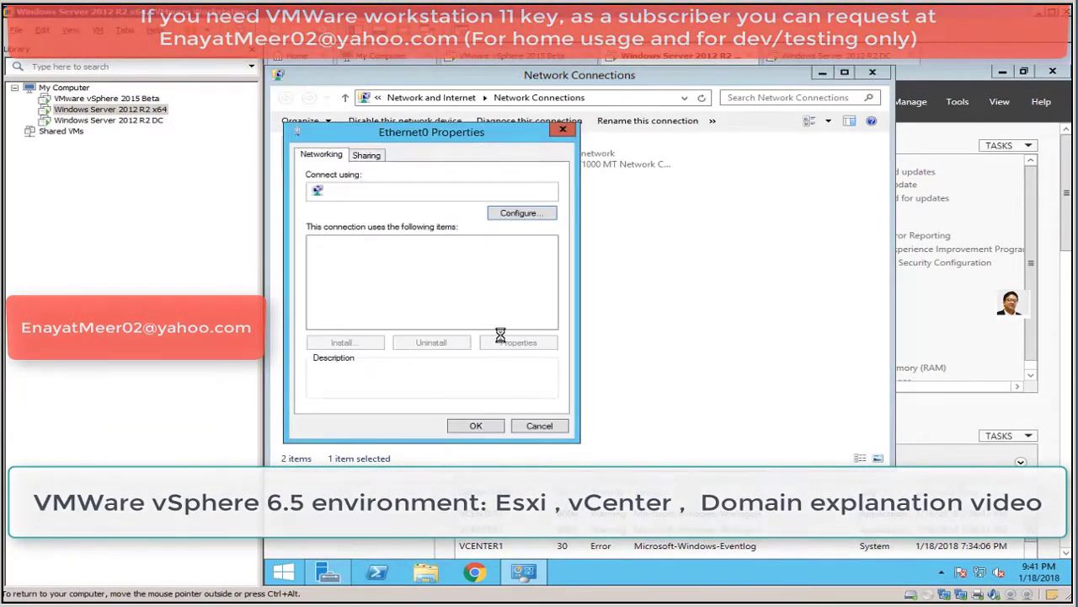
click(476, 323)
click(517, 342)
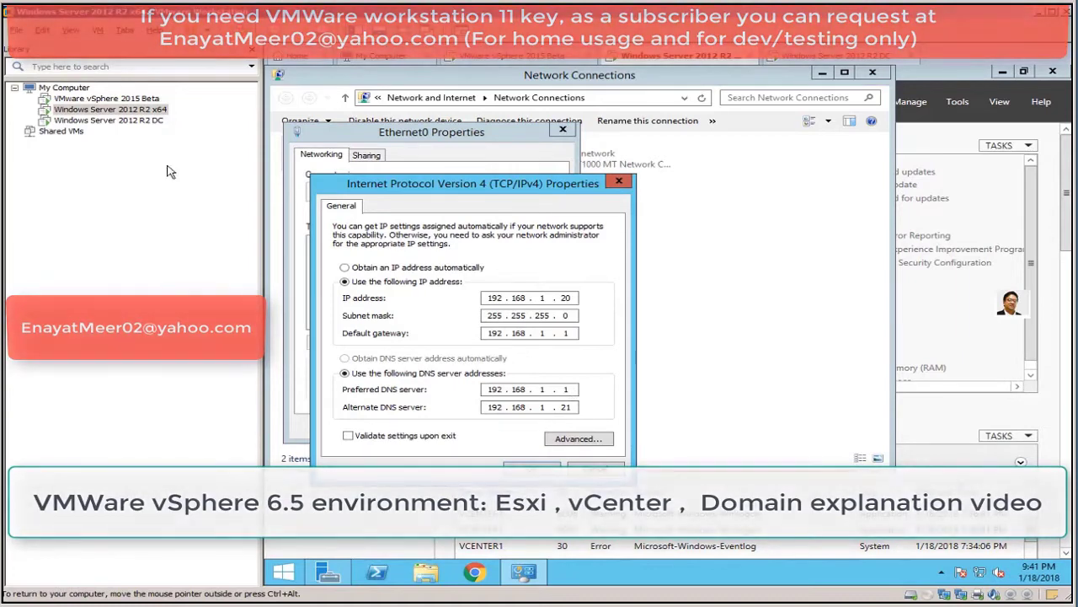
- Look up DC10's IP address on the domain controller machine and set VCenter1's alternate DNS server on Ethernet0 to 192.168.1.113
click(122, 126)
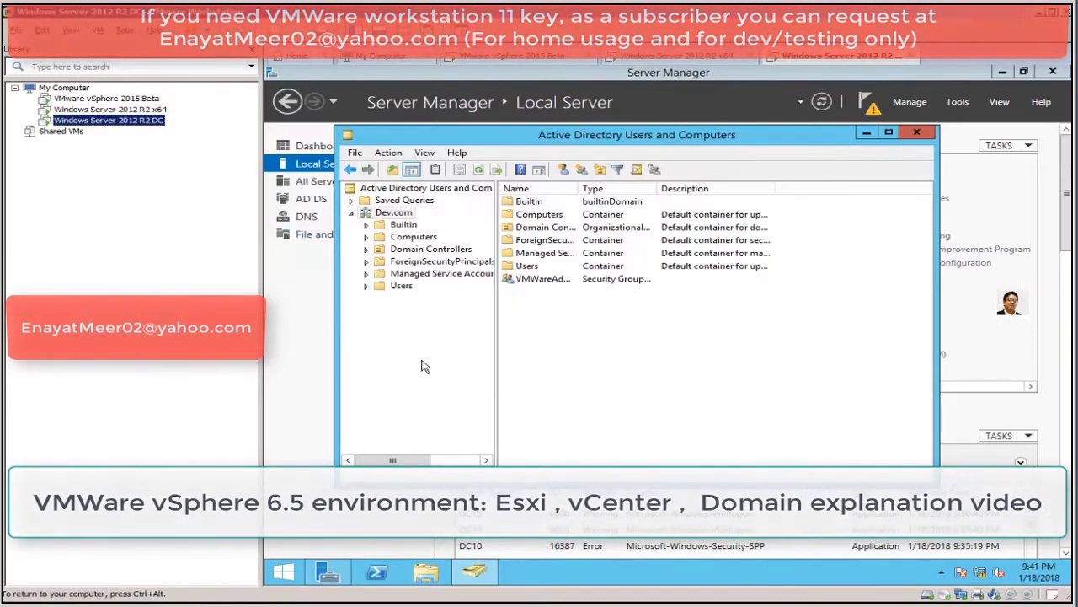
click(325, 573)
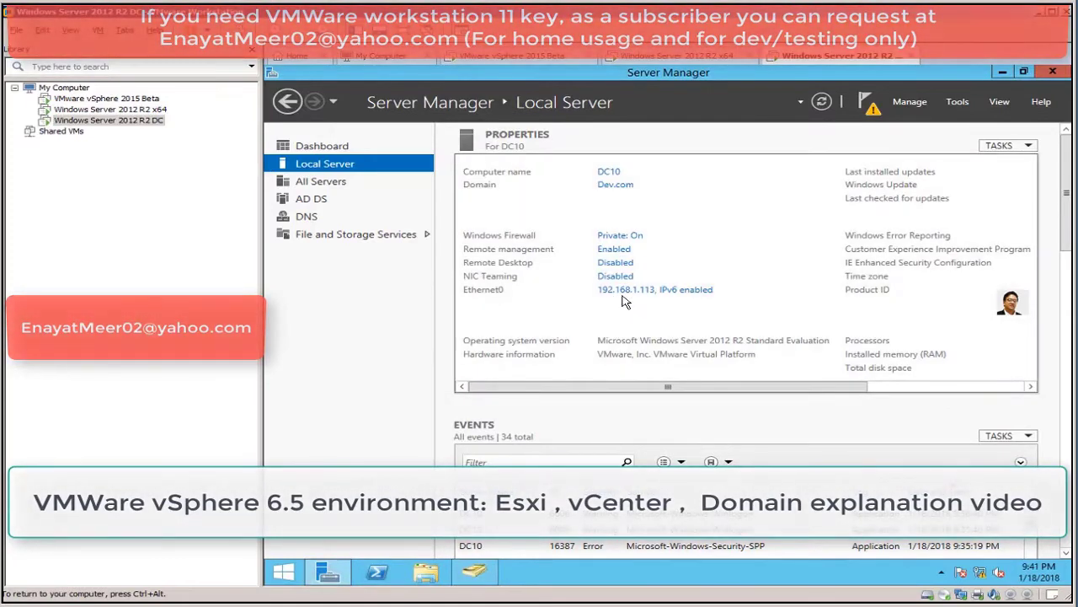
click(126, 110)
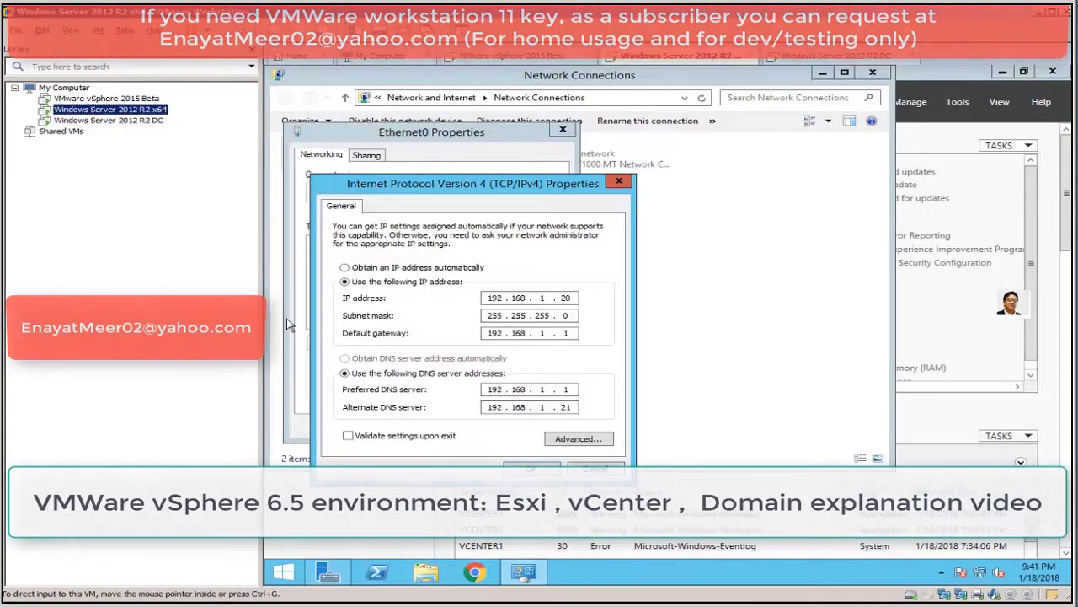
double_click(563, 407)
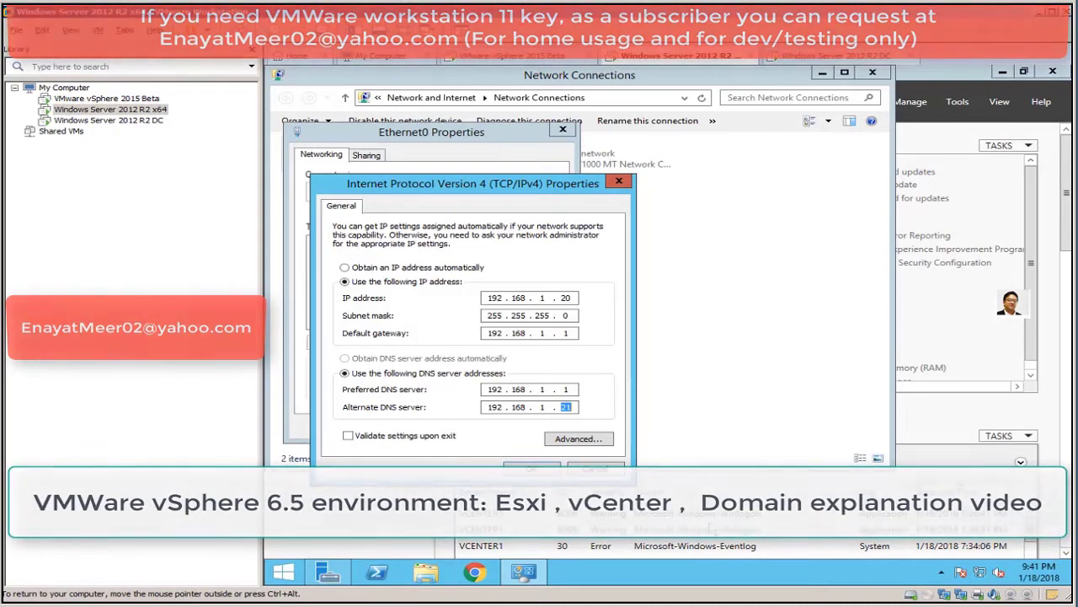
text(113)
- Move DNS server 192.168.1.113 above 192.168.1.1 in the advanced TCP/IP settings and save the Ethernet0 configuration, accepting multiple default gateways
click(580, 438)
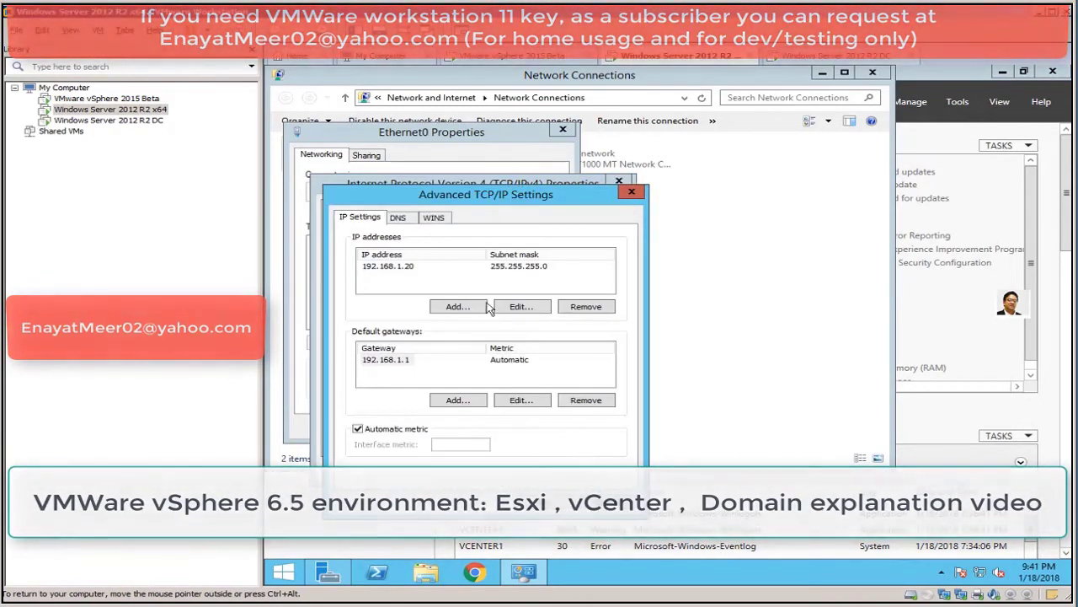
click(398, 218)
click(397, 259)
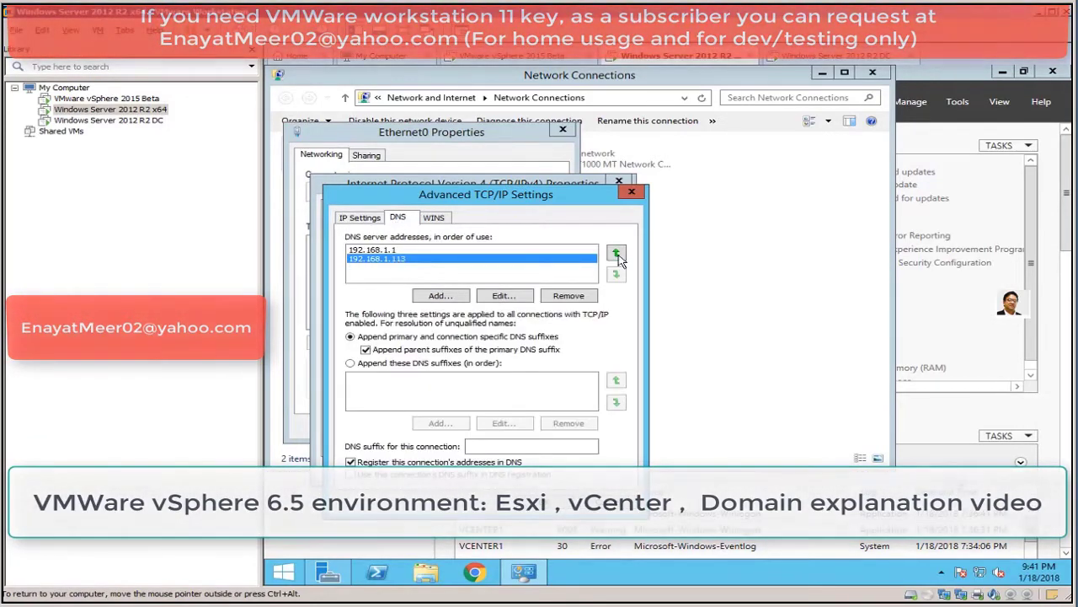
click(616, 253)
click(524, 477)
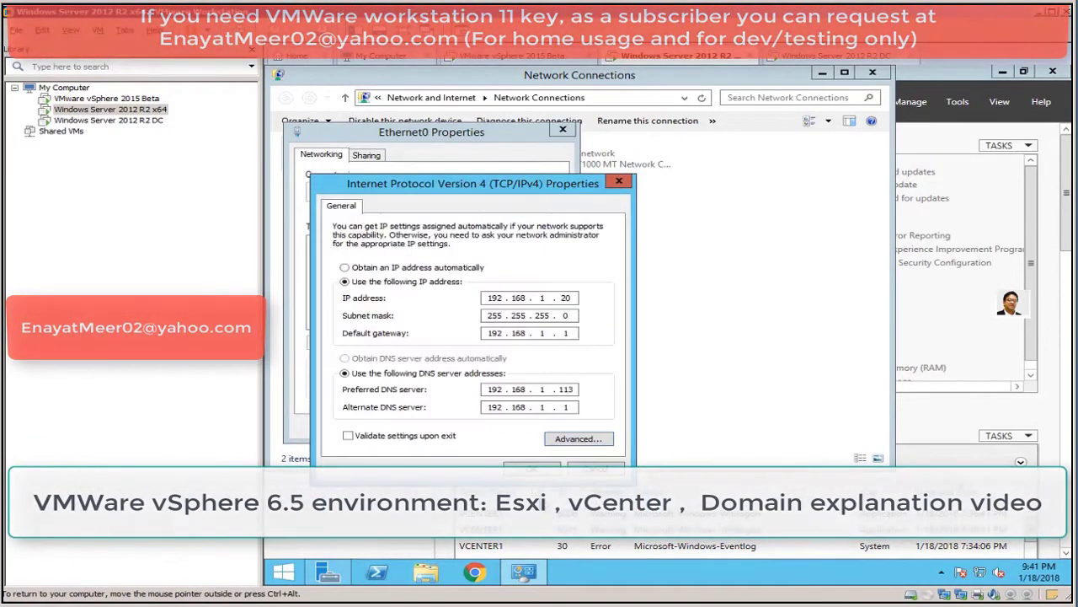
click(529, 474)
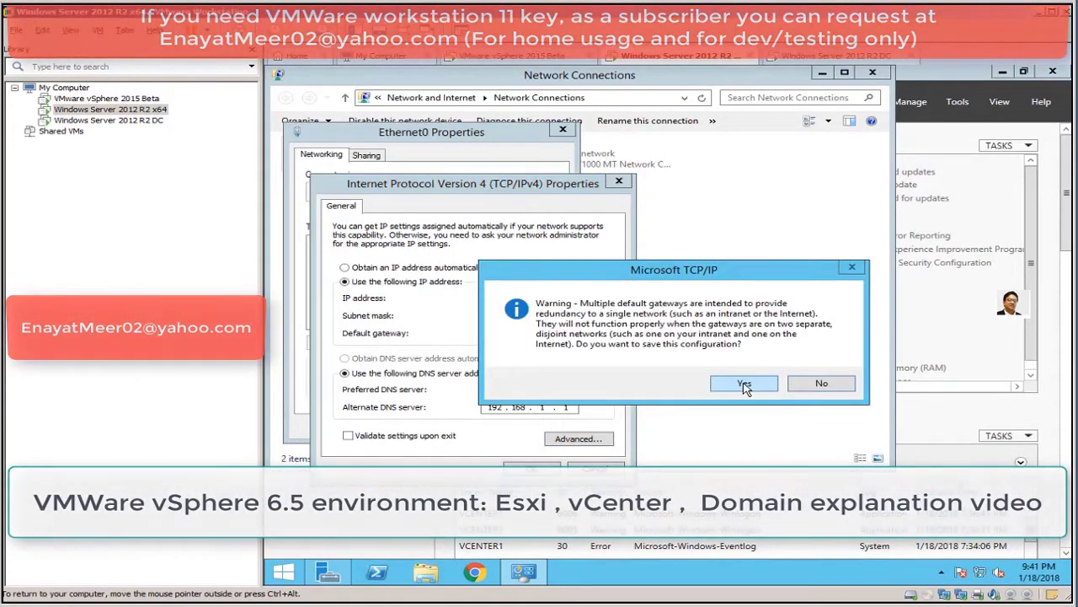
click(745, 386)
click(476, 427)
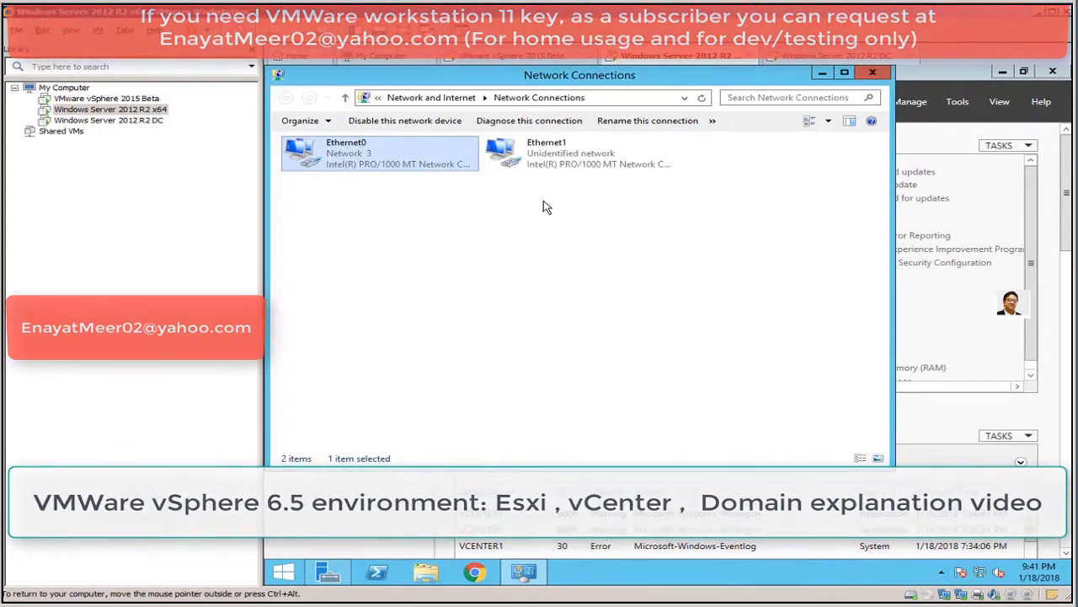
- Disable the Ethernet1 network adapter on VCenter1
click(545, 162)
right_click(545, 162)
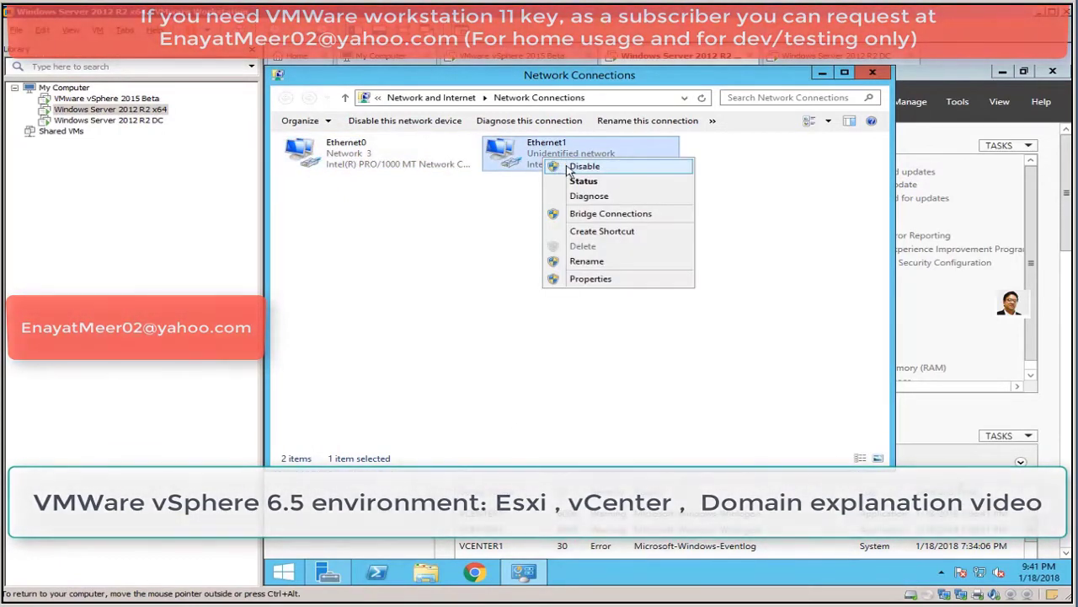
click(539, 342)
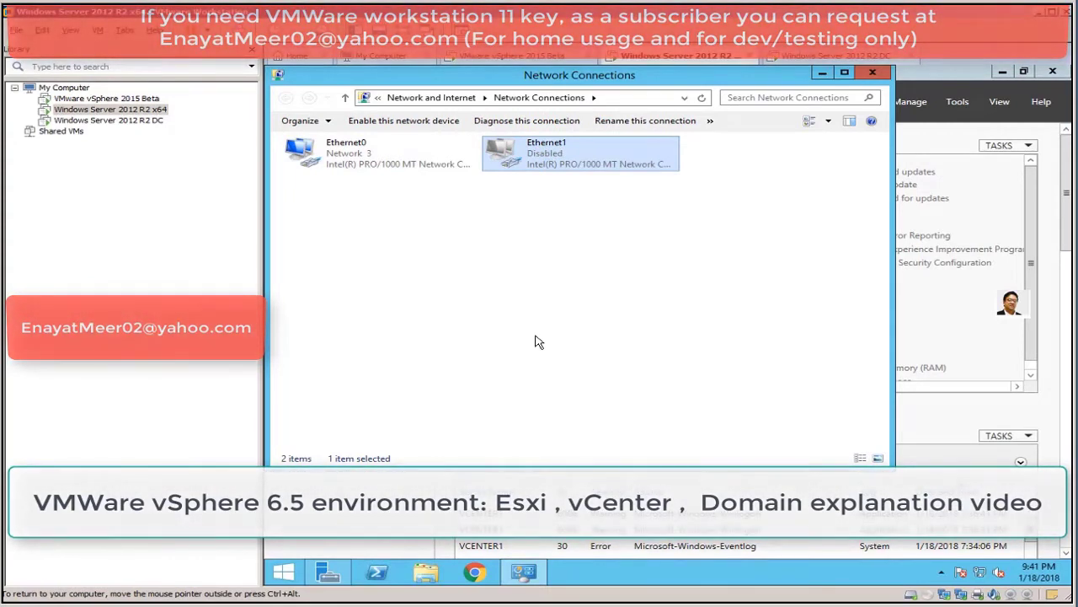
- Close the network connections window and change VCenter1's membership from workgroup to the domain Dev.com
click(486, 368)
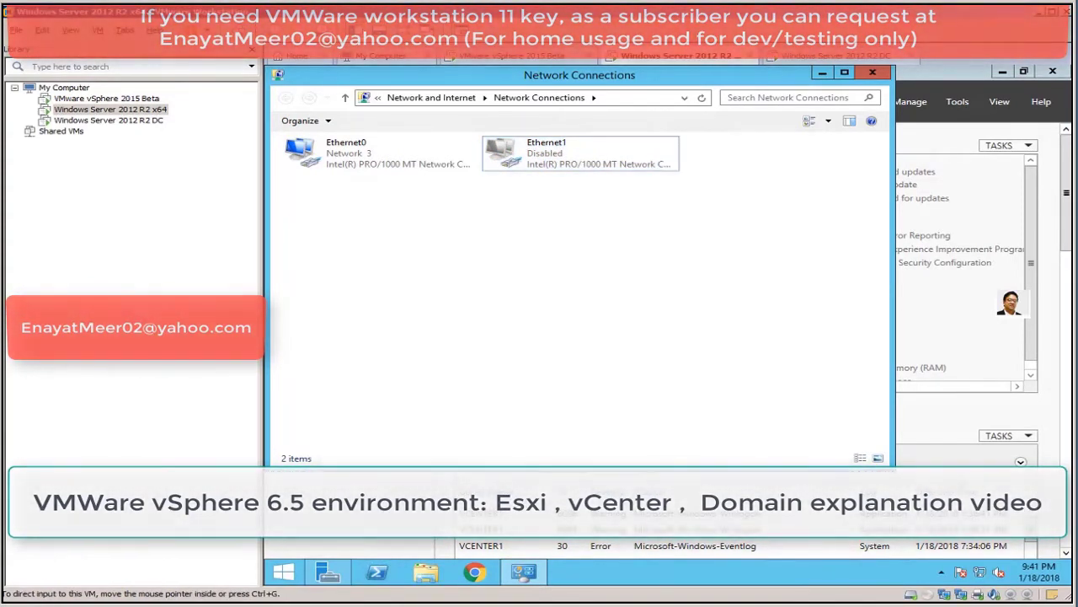
click(873, 75)
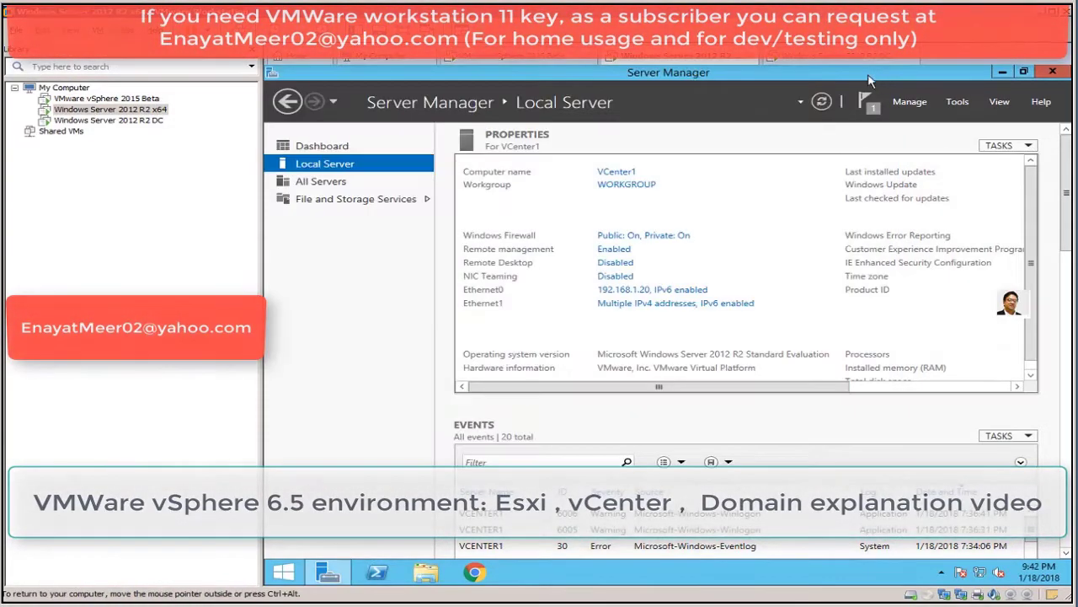
click(630, 186)
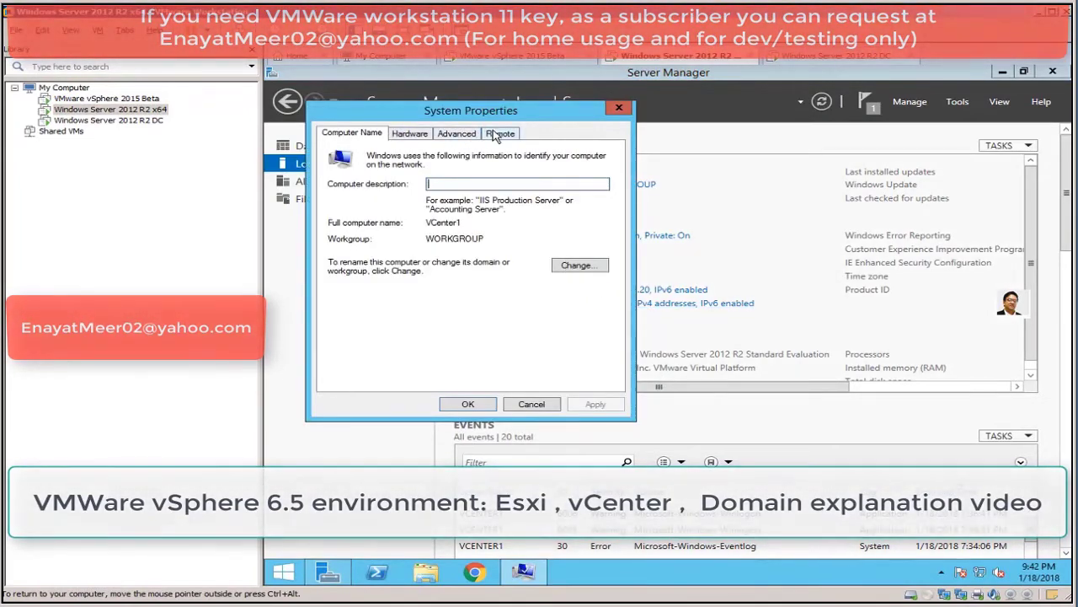
click(576, 271)
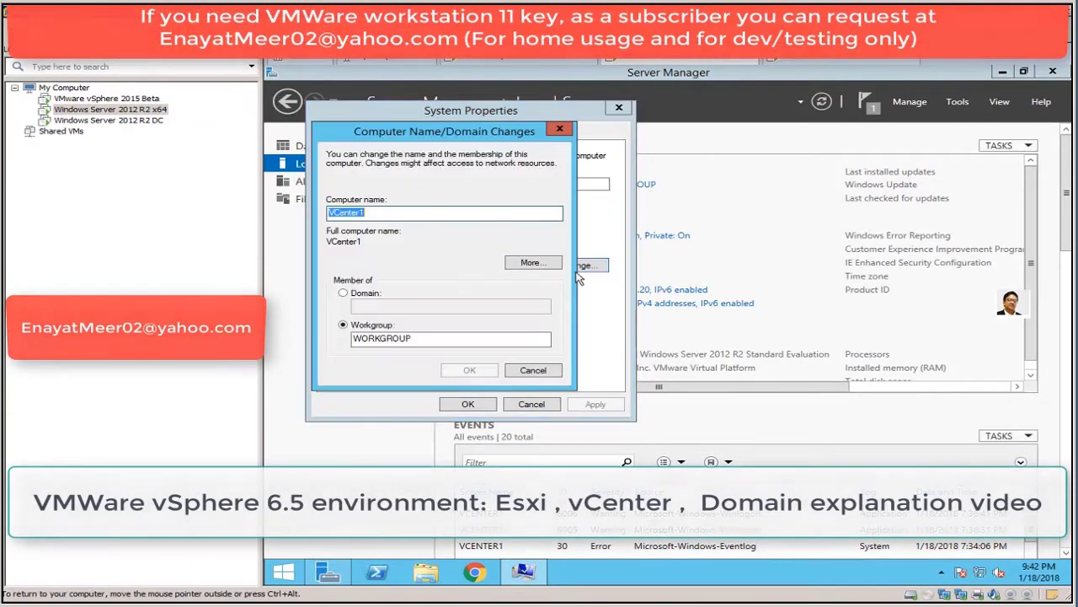
click(345, 292)
click(391, 308)
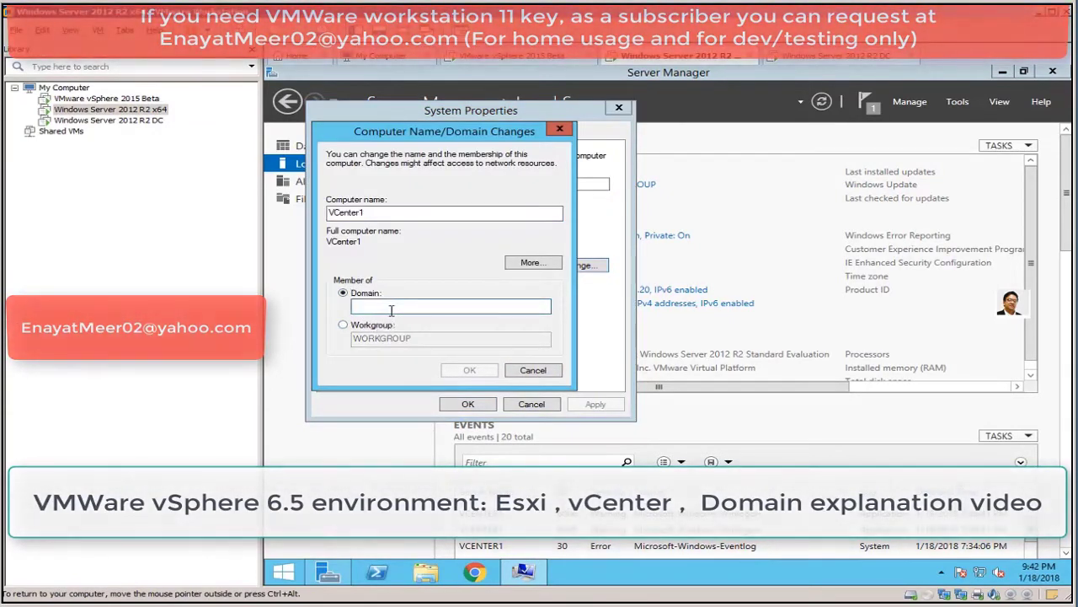
text(Dev)
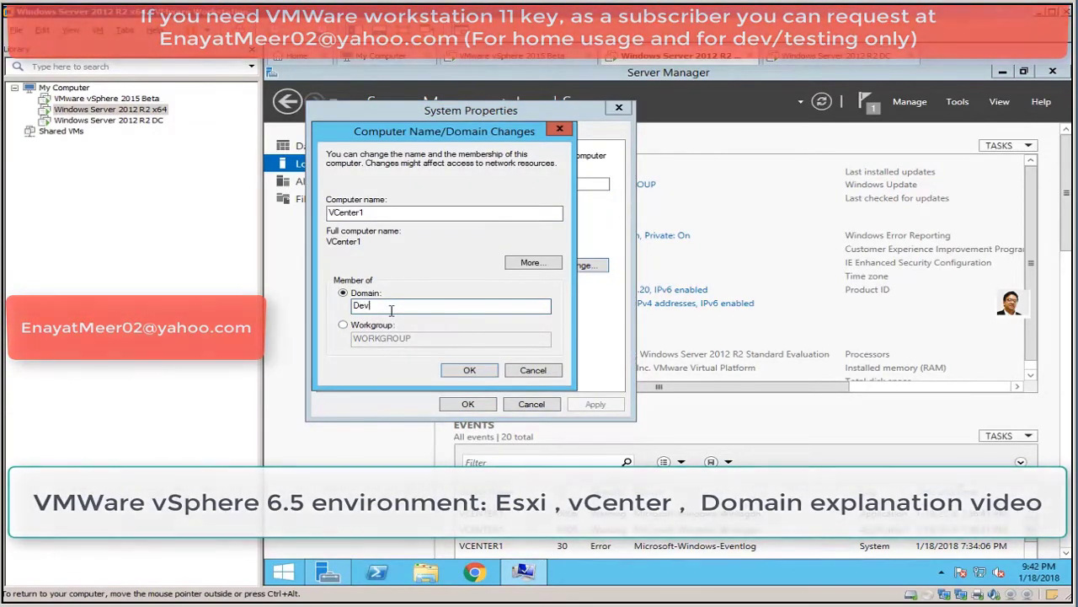
text(.com)
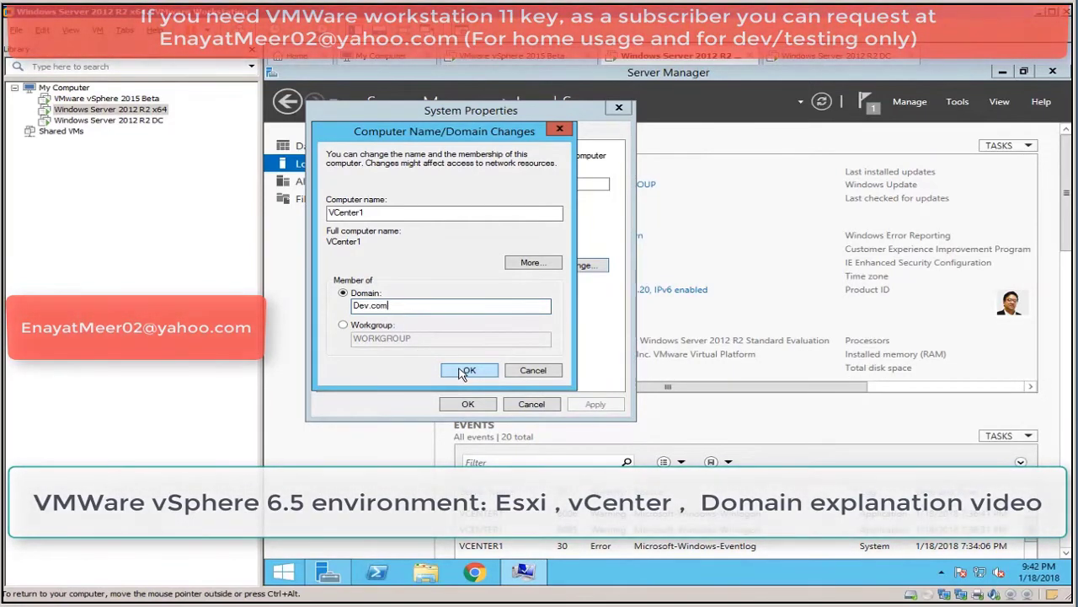
click(466, 370)
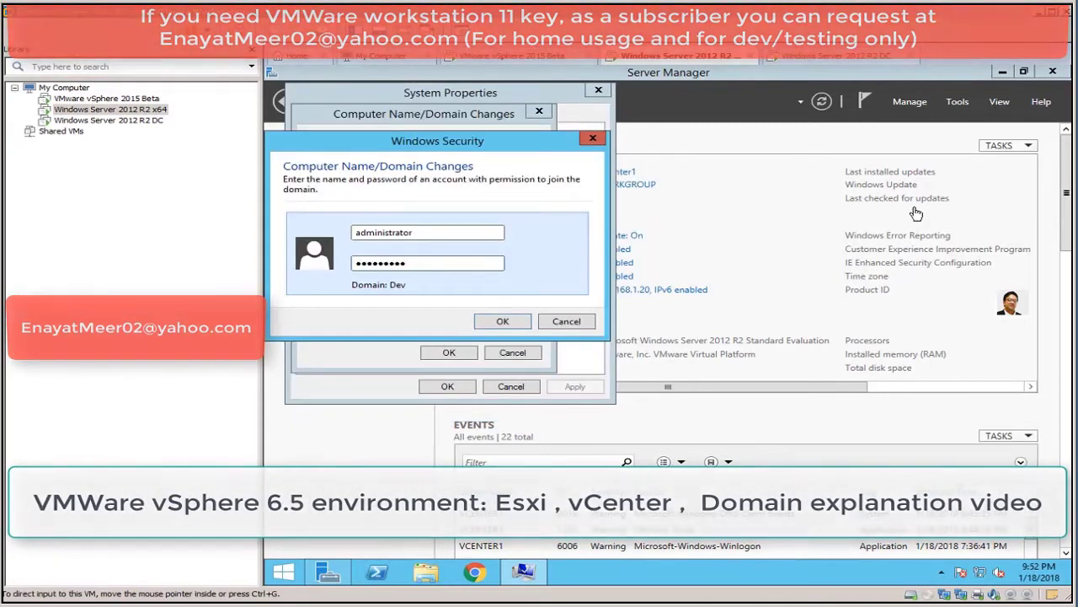
- Authorize the domain join with the administrator account and its password, and restart VCenter1 to apply the change
click(503, 324)
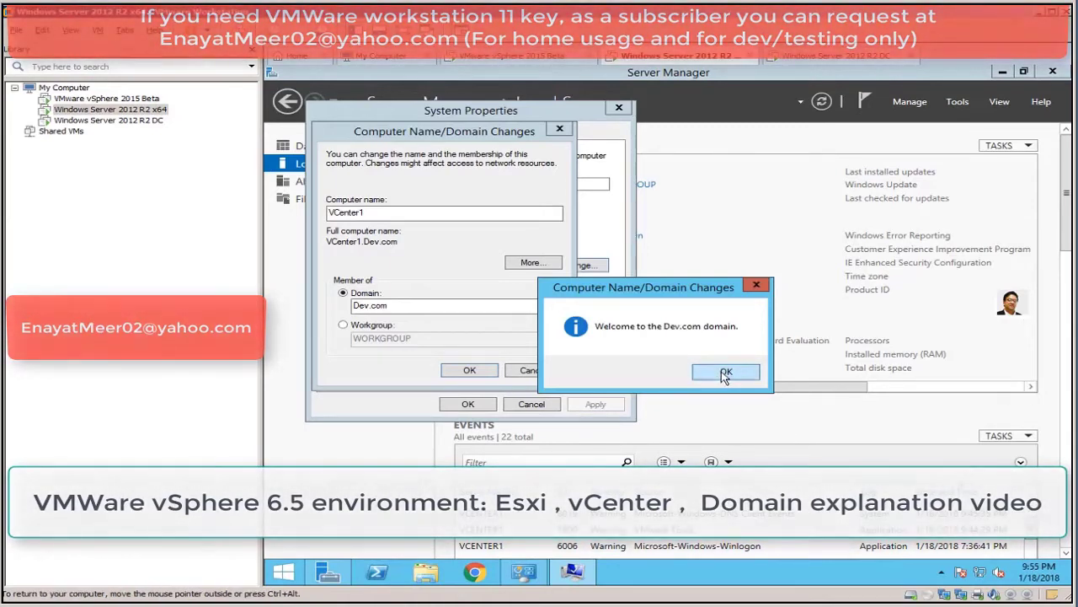
click(725, 374)
click(763, 336)
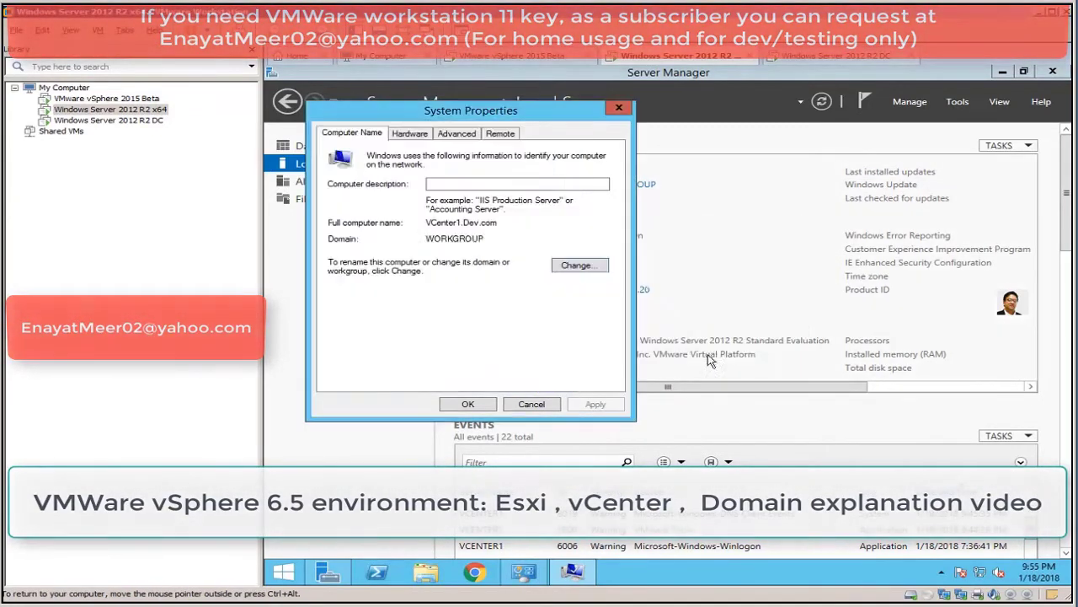
click(474, 405)
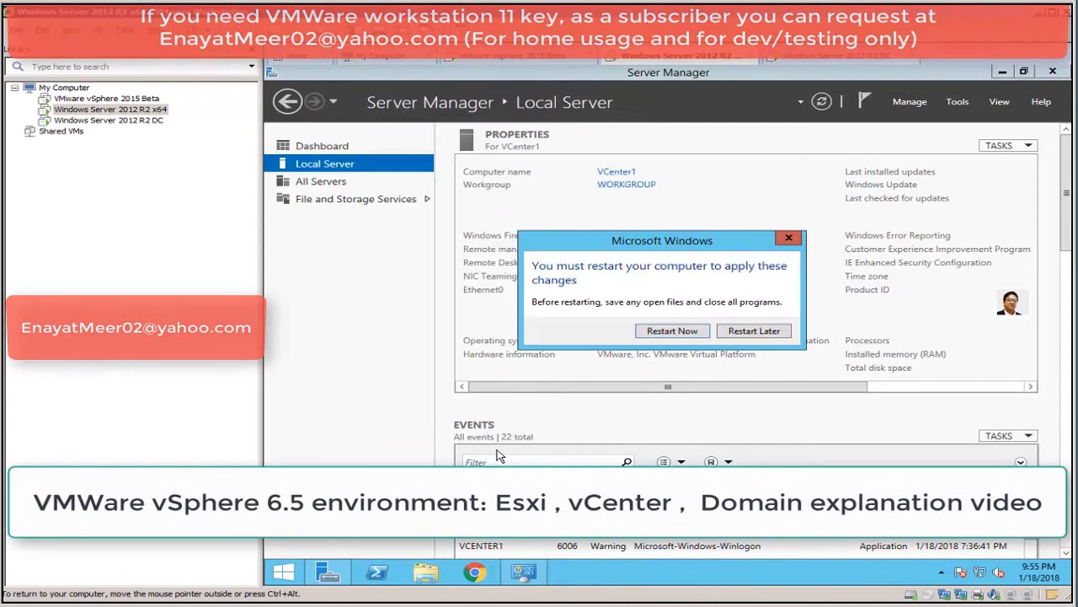
click(691, 335)
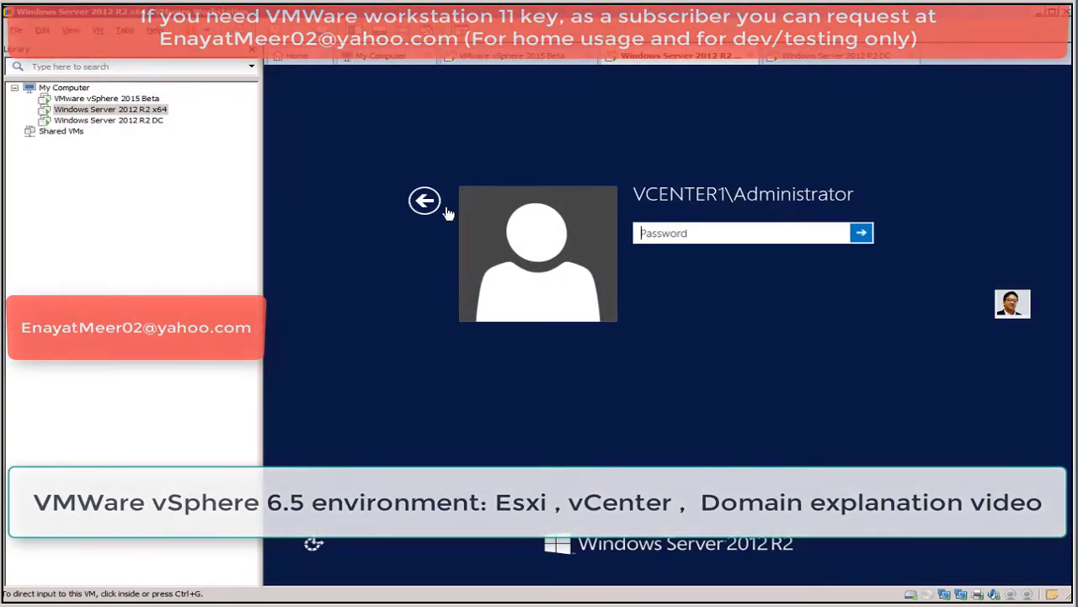
- Sign in to VCenter1 as another user with the domain account Dev\administrator and its account password
click(446, 214)
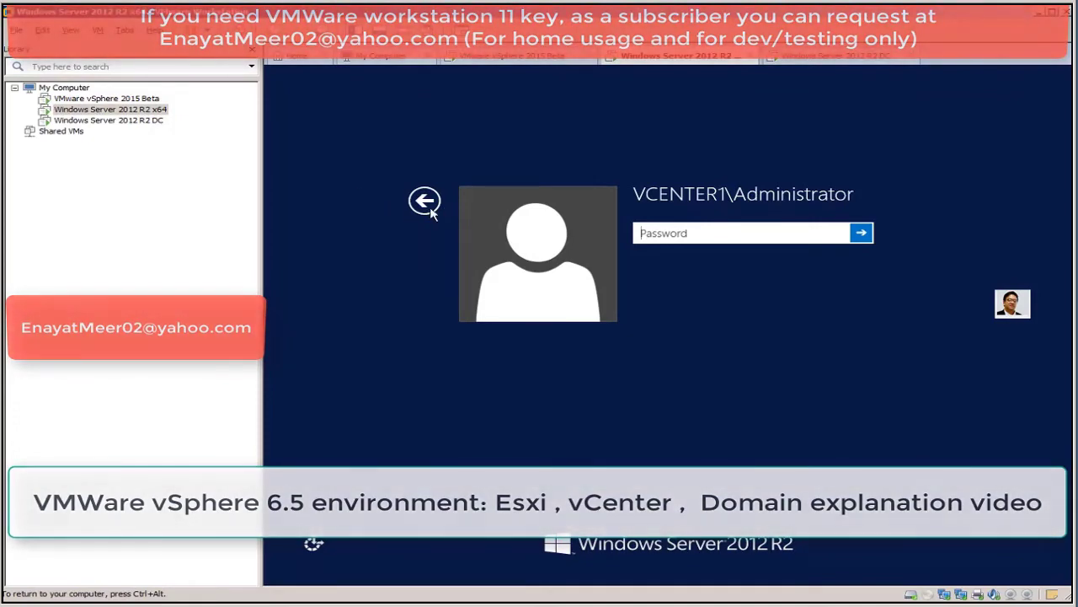
click(424, 202)
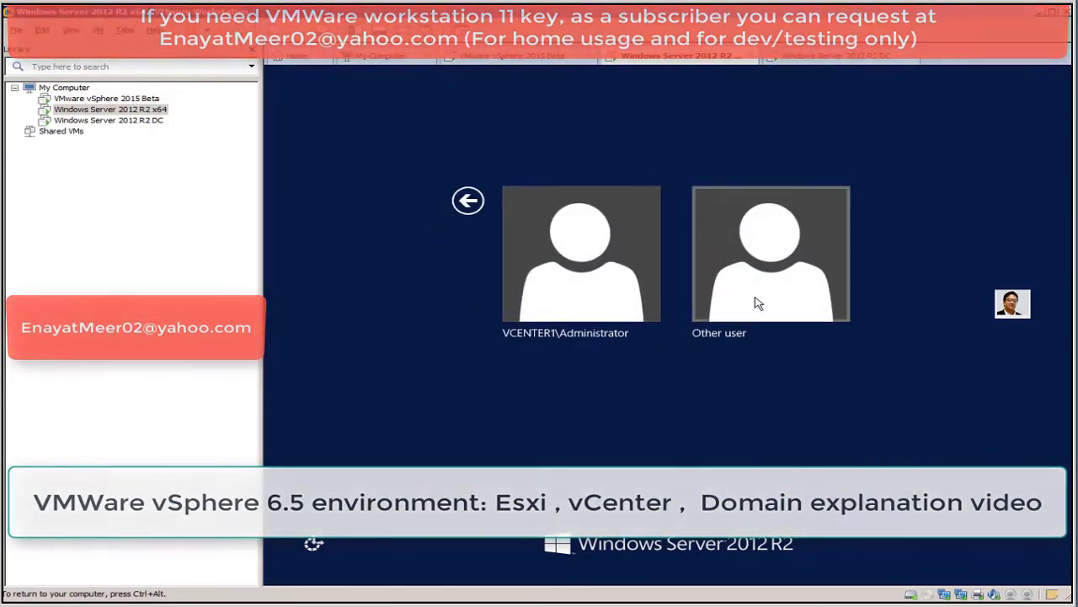
click(761, 306)
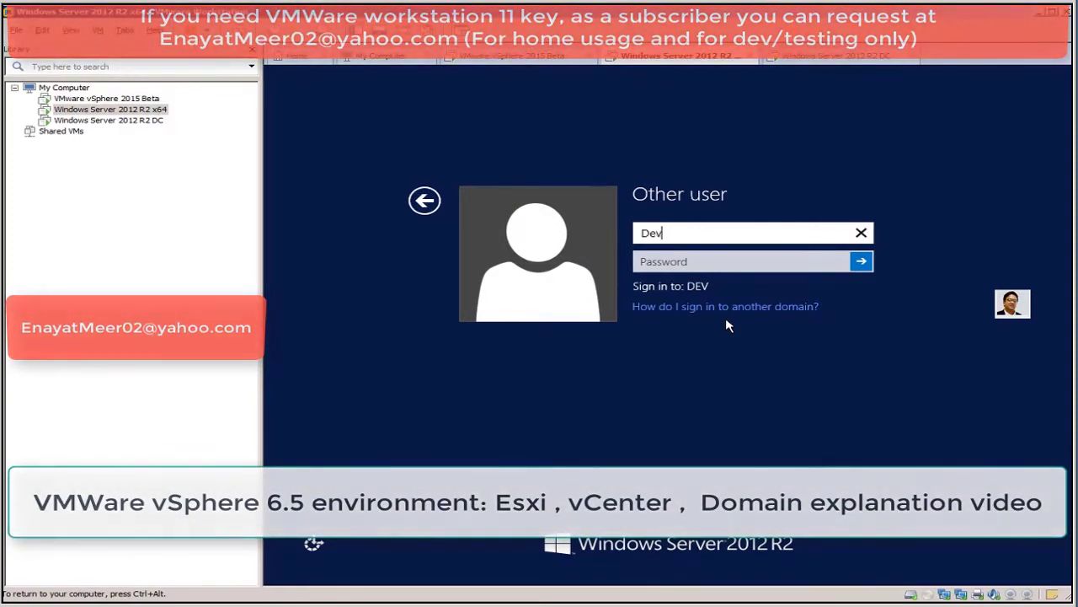
text(Dev\administrator)
click(738, 266)
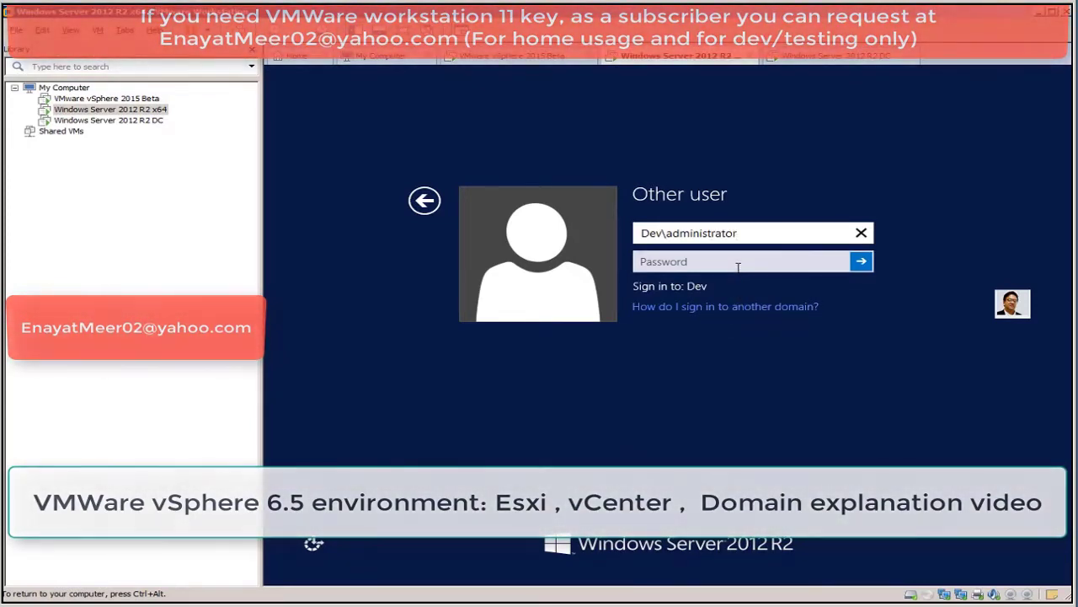
text(*******)
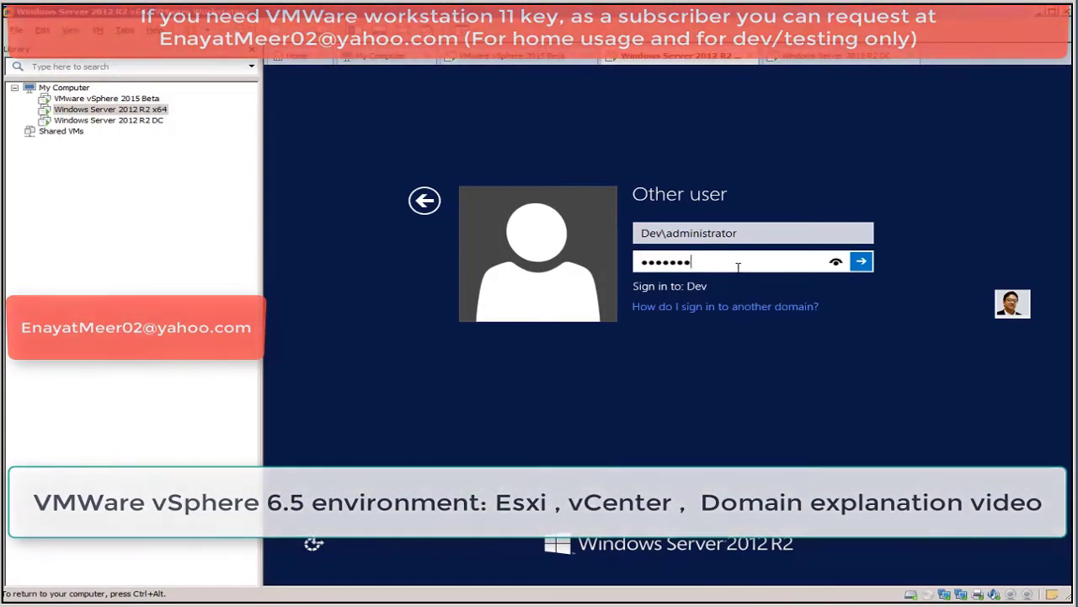
text(**)
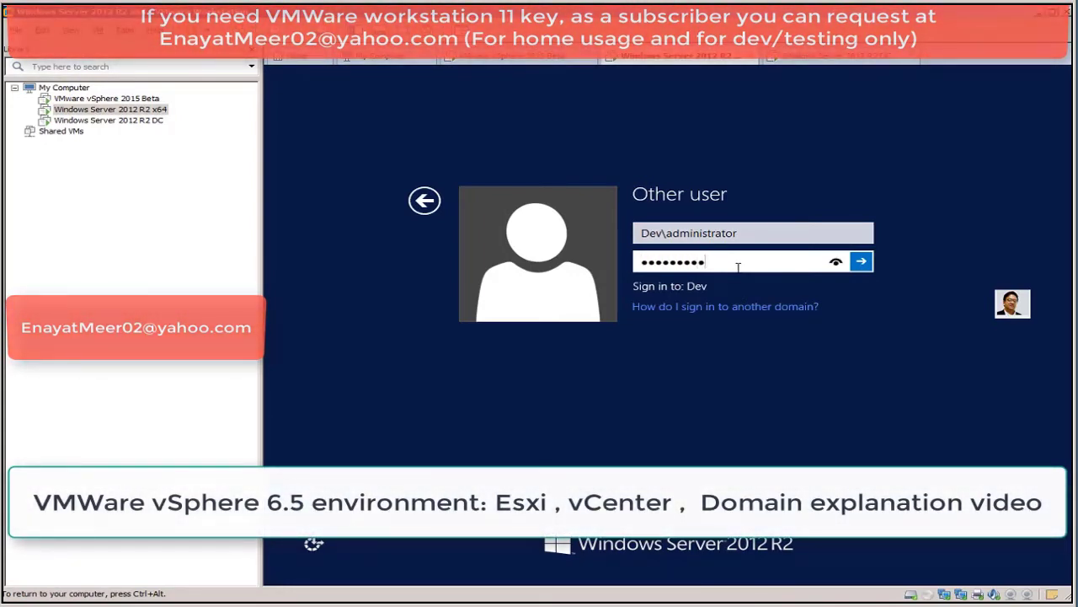
key(Return)
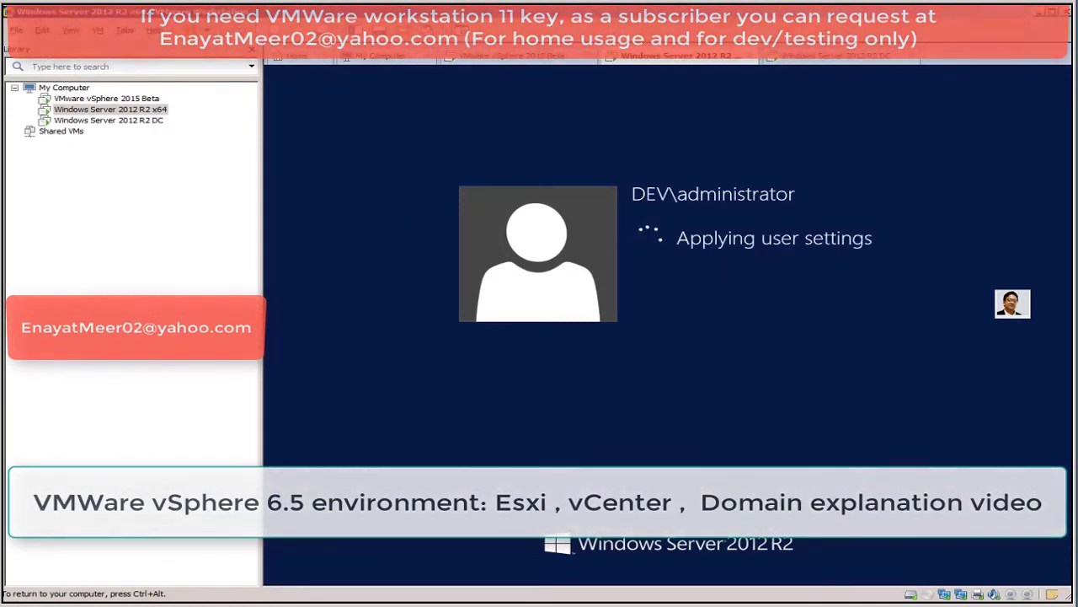
key(ctrl+alt)
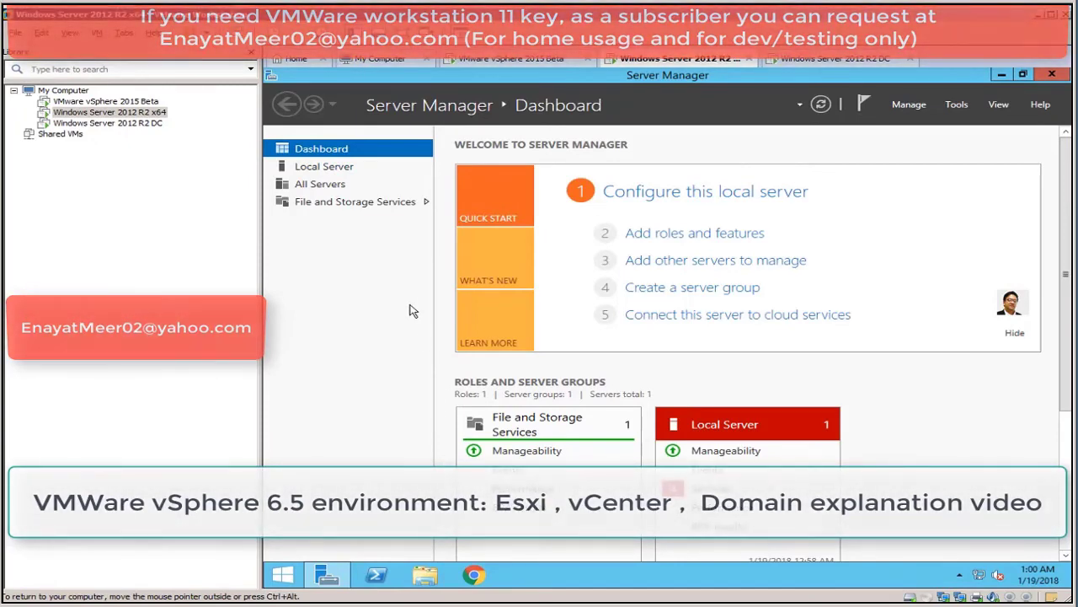
- Check VCenter1's local server properties for its domain membership, and view the VMware vSphere 2015 Beta machine's ESXi console before returning to VCenter1
click(319, 166)
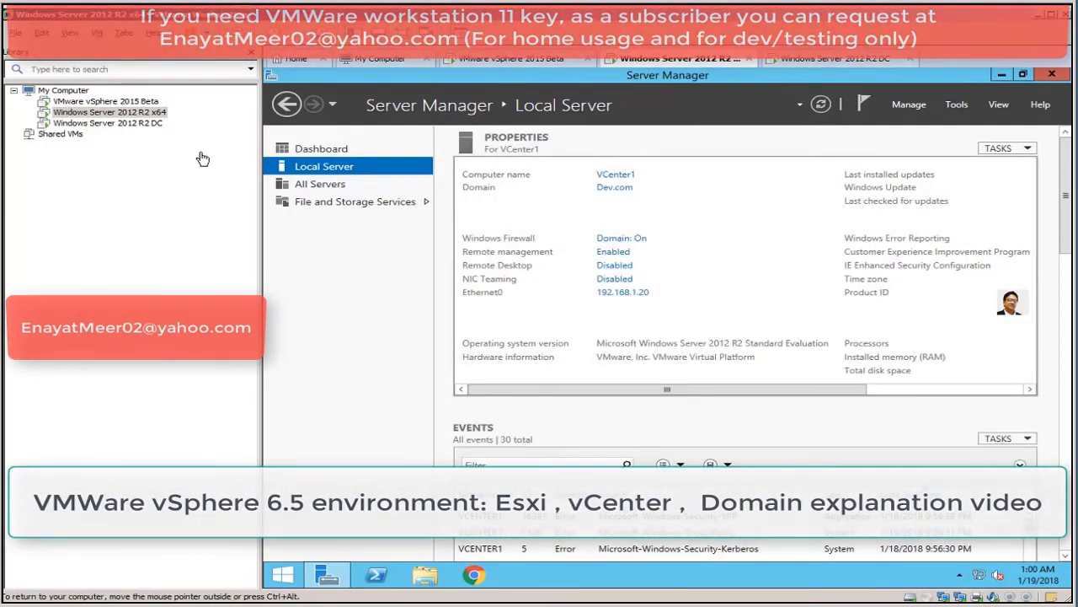
click(125, 102)
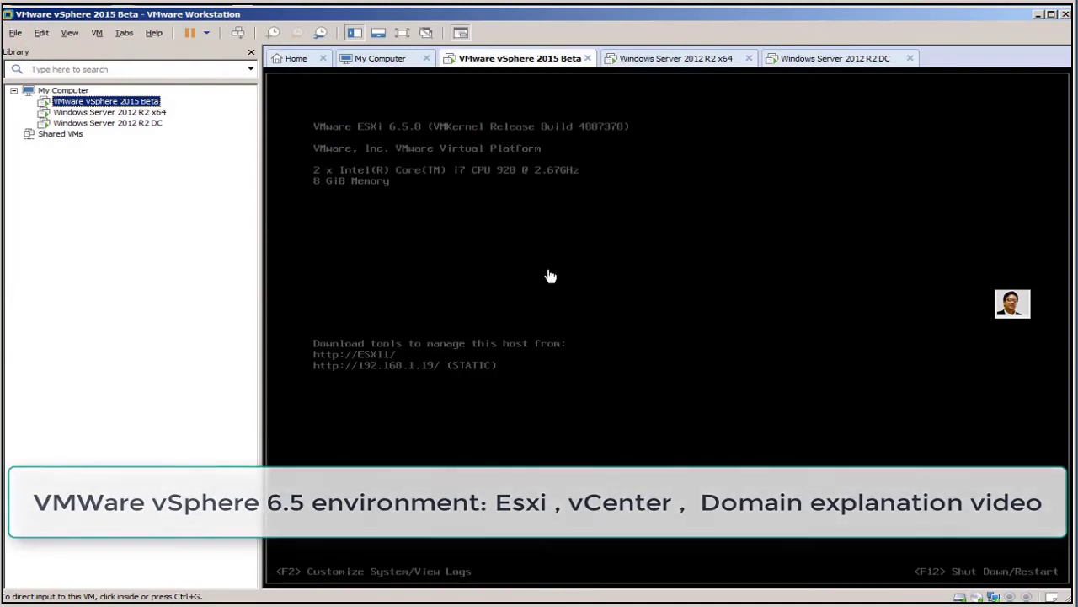
click(549, 276)
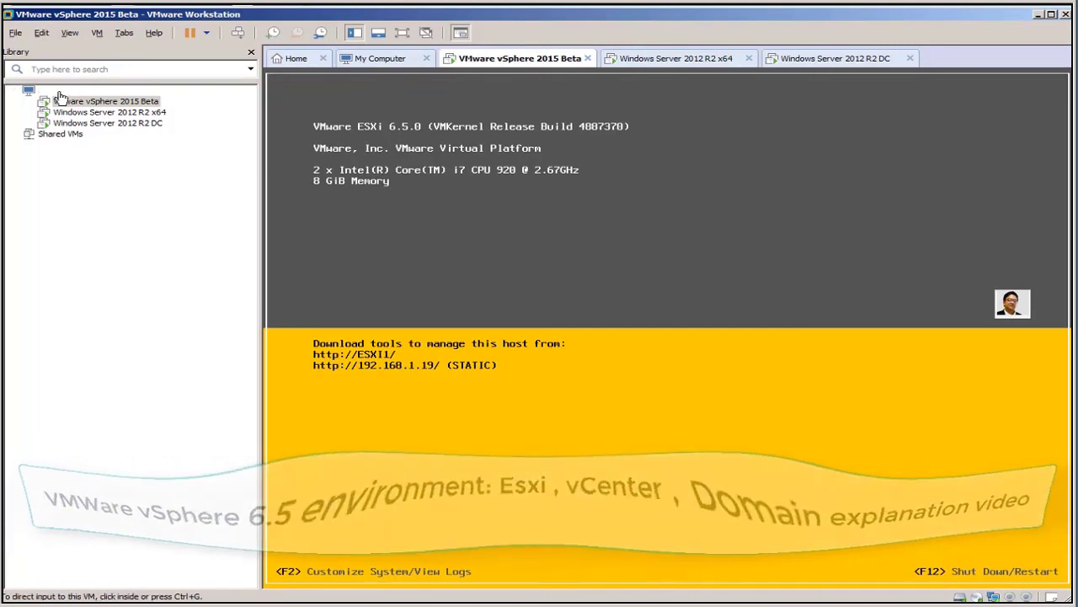
click(93, 112)
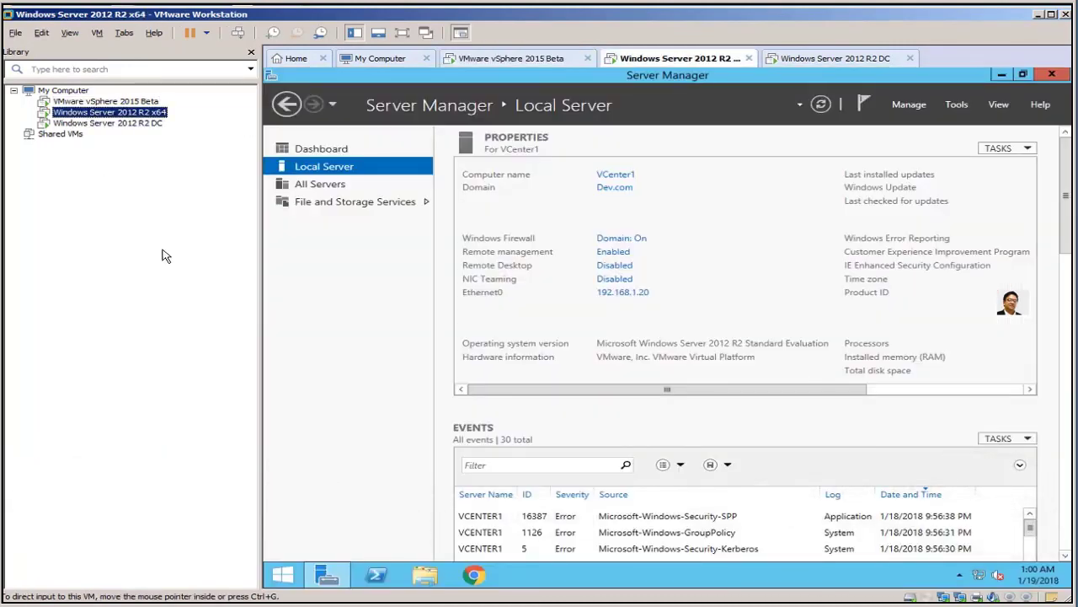